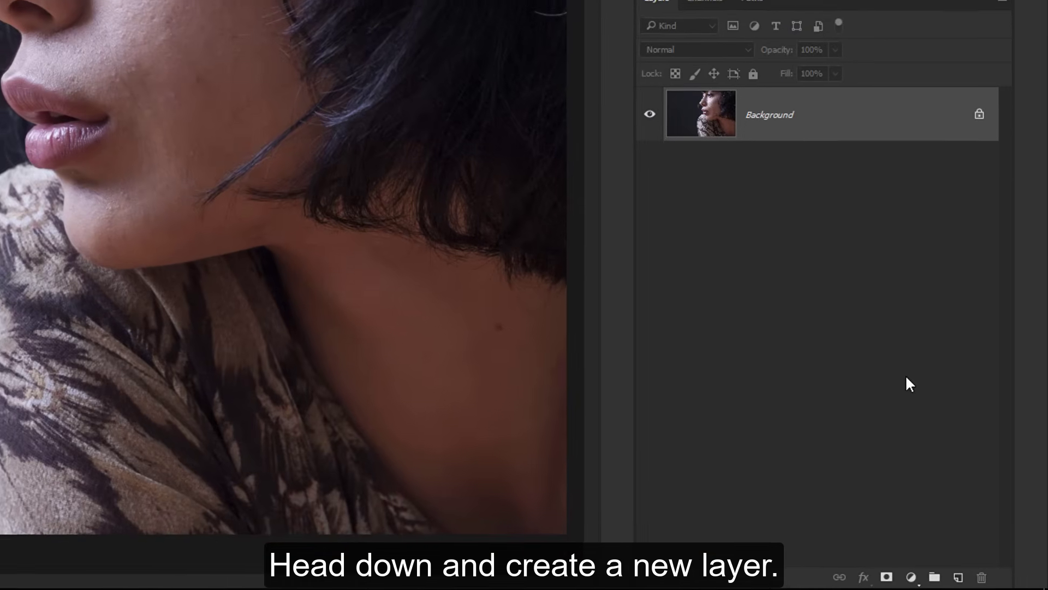
Create a new layer above the Background and rename it TOUCH-UPS.
{"action": "left_click", "coordinate": [957, 577]}
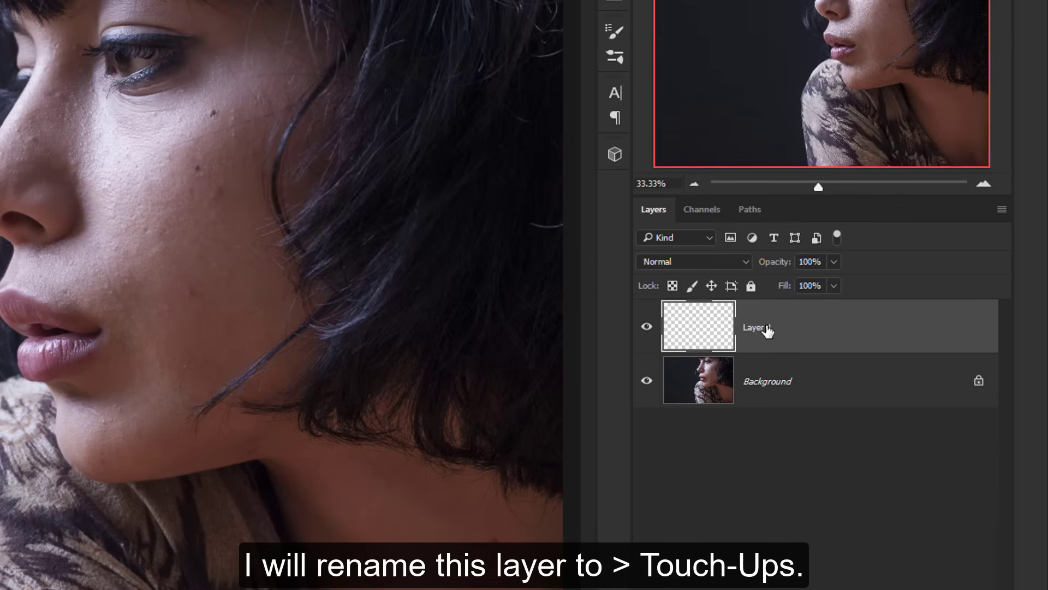
{"action": "double_click", "coordinate": [768, 329]}
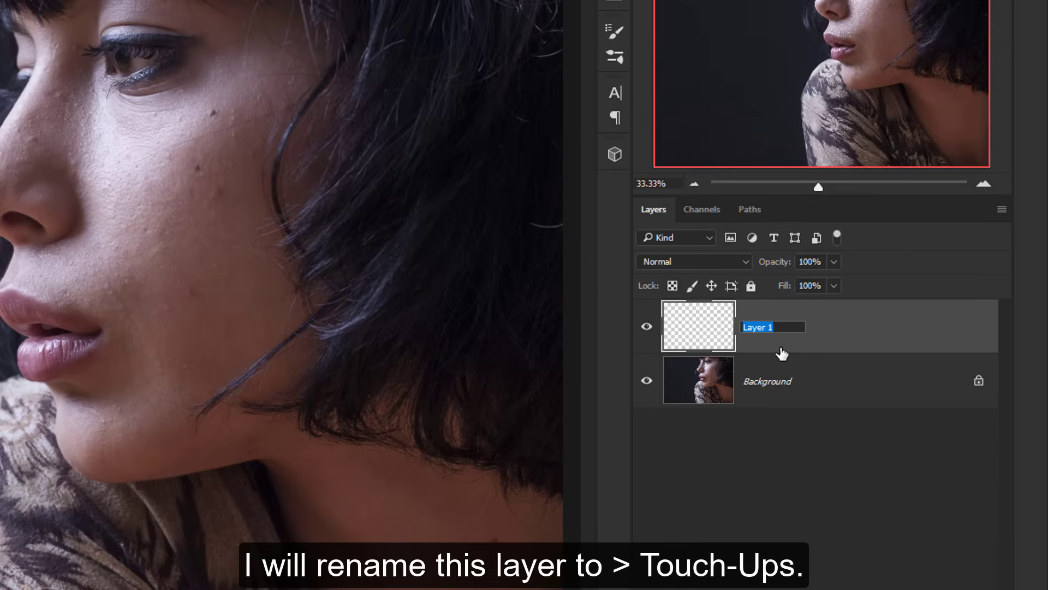
{"action": "type", "text": "TOUCH-UP"}
{"action": "type", "text": "S"}
{"action": "key", "text": "Return"}
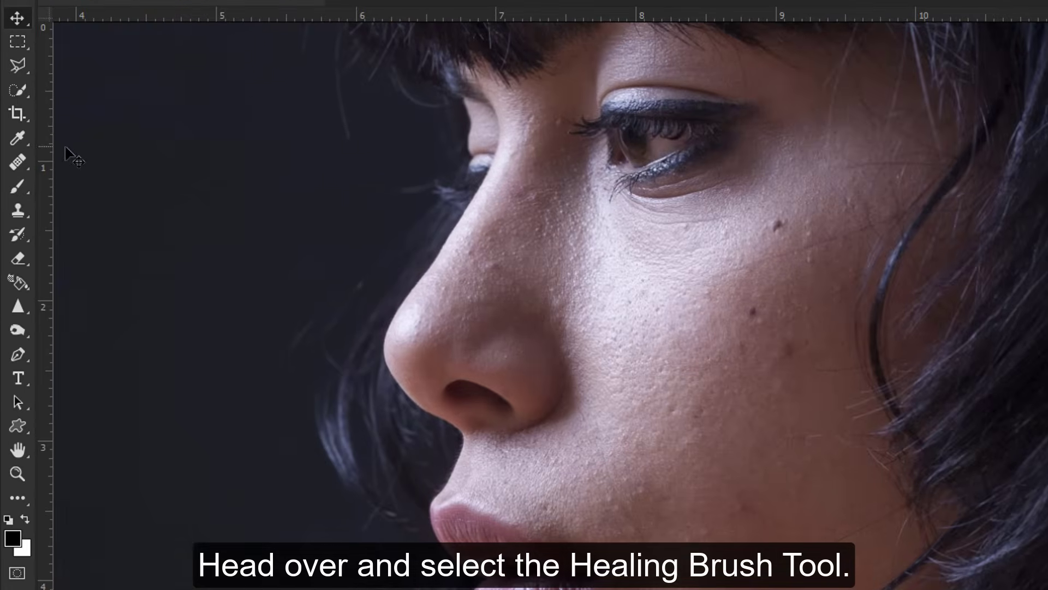
Switch to the Healing Brush Tool with Sample set to Current & Below.
{"action": "right_click", "coordinate": [18, 160]}
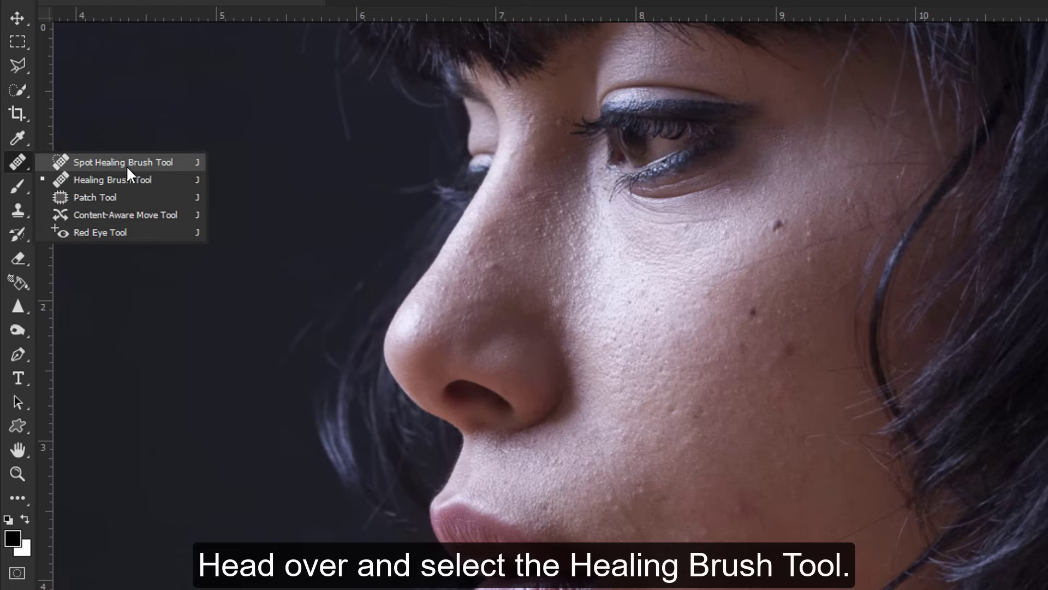
{"action": "left_click", "coordinate": [185, 176]}
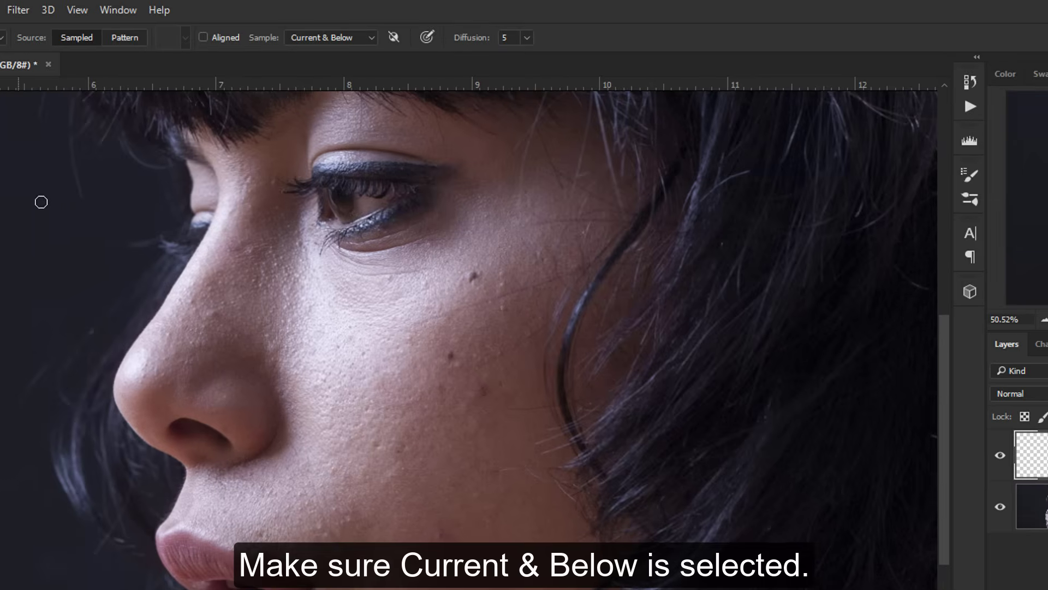
{"action": "left_click", "coordinate": [318, 38]}
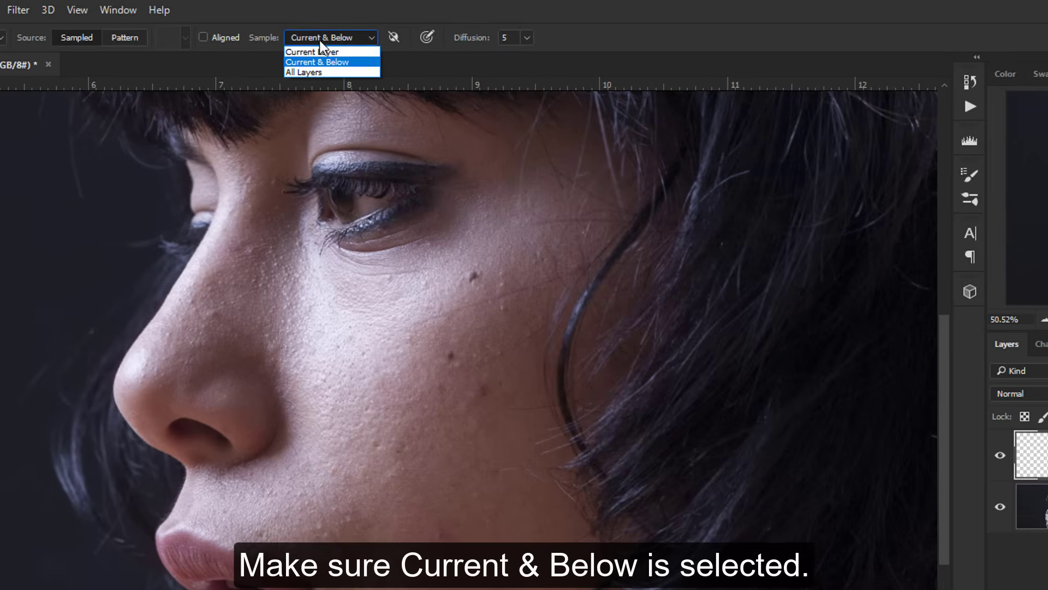
{"action": "left_click", "coordinate": [349, 62]}
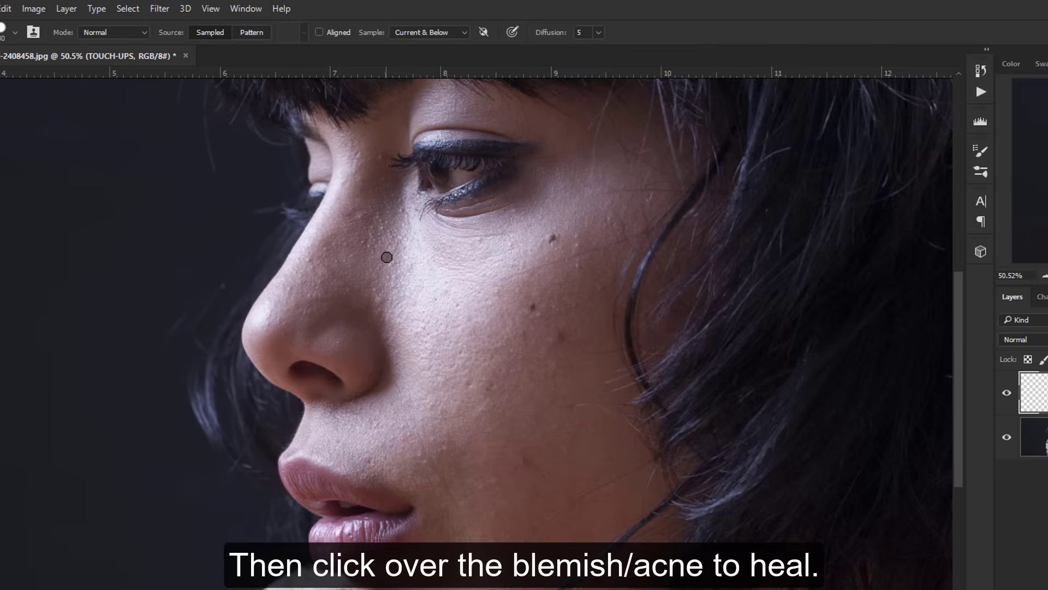
Zoom in, sample clean skin near the nose, set brush size 20, and heal beside the mouth.
{"action": "scroll", "coordinate": [383, 251], "scroll_direction": "up", "scroll_amount": 3, "text": "alt"}
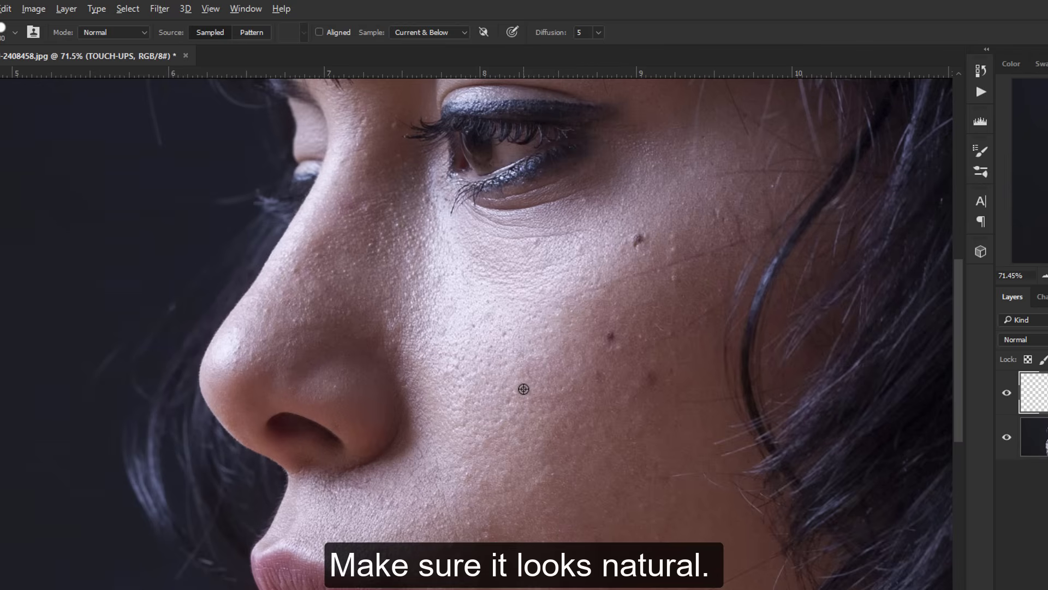
{"action": "key", "text": "alt"}
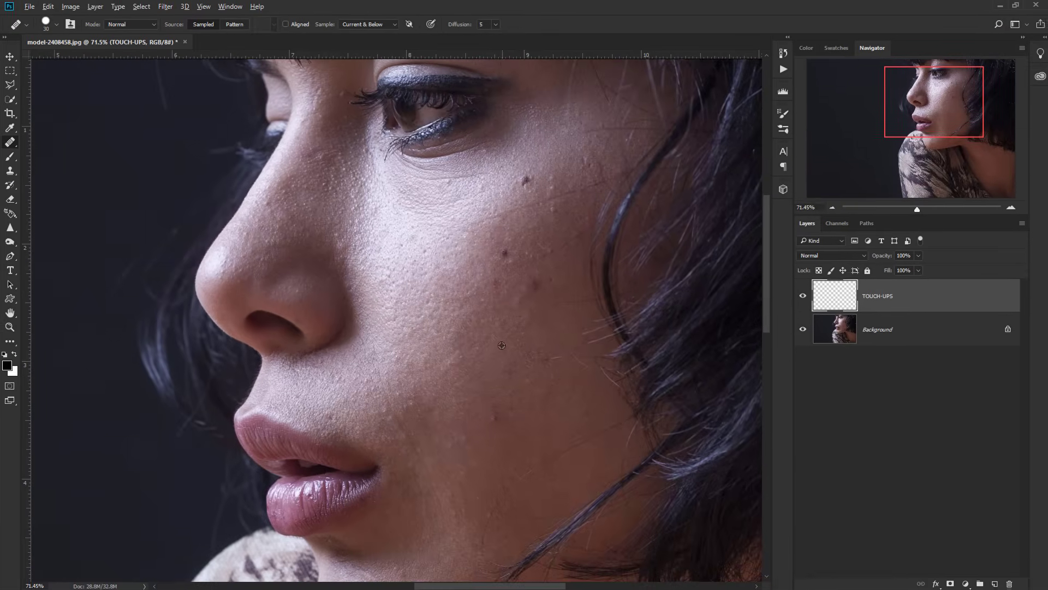
{"action": "left_click", "coordinate": [331, 416], "text": "alt"}
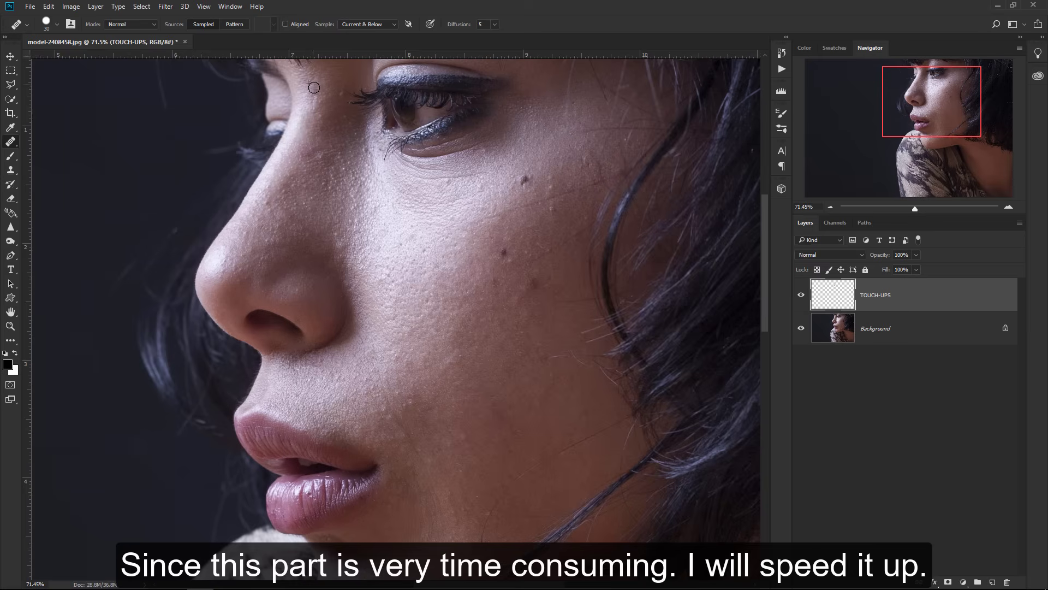
{"action": "key", "text": "bracketright"}
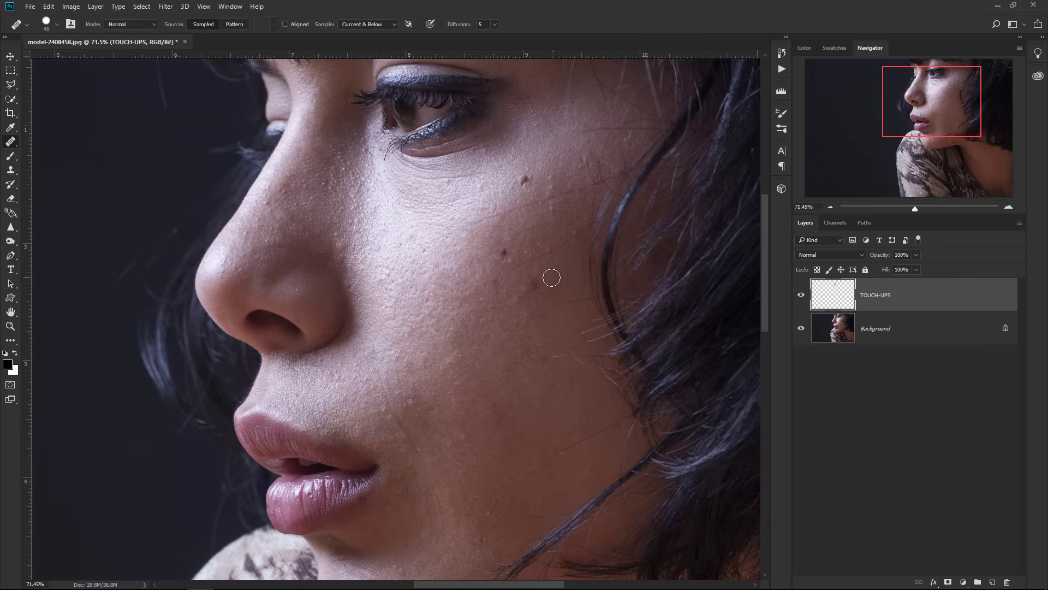
{"action": "key", "text": "bracketleft"}
{"action": "key", "text": "bracketleft"}
{"action": "key", "text": "bracketleft"}
{"action": "scroll", "coordinate": [494, 282], "scroll_direction": "down", "scroll_amount": 3}
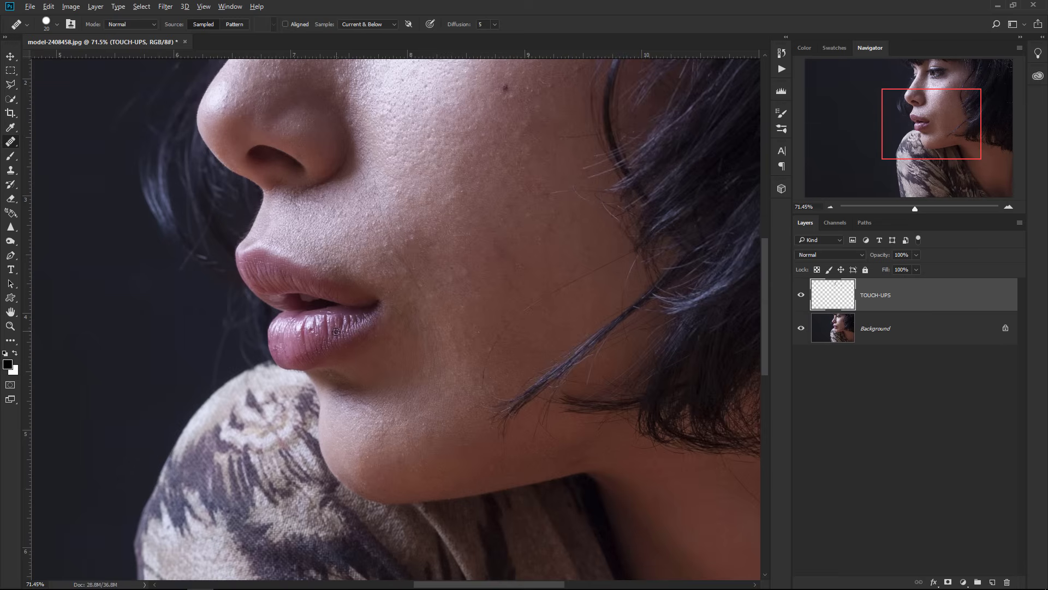
{"action": "left_click", "coordinate": [381, 246], "text": "alt"}
{"action": "scroll", "coordinate": [371, 317], "scroll_direction": "up", "scroll_amount": 3}
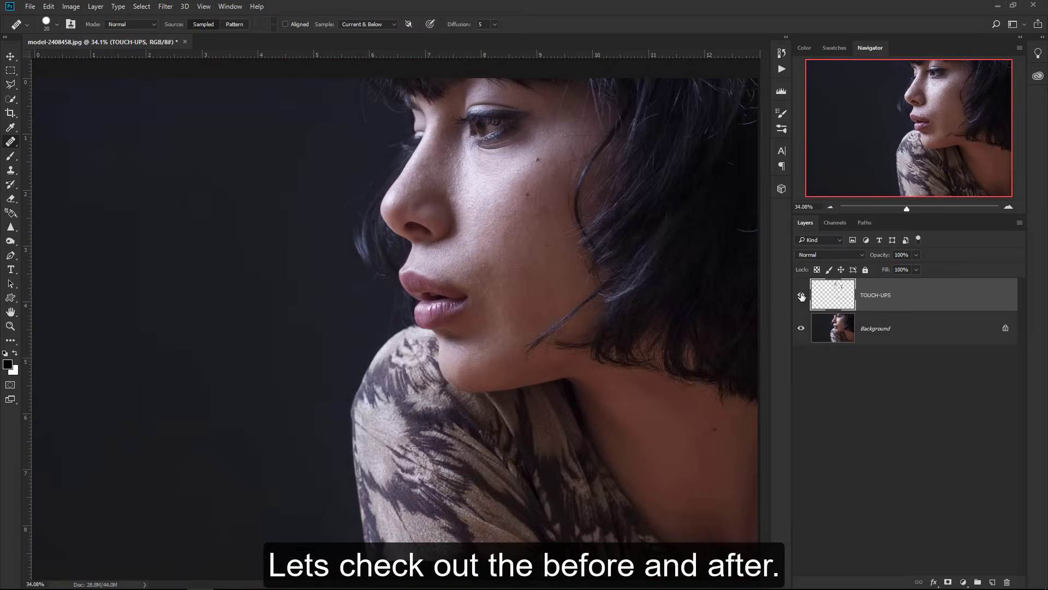
{"action": "left_click", "coordinate": [802, 296]}
{"action": "left_click", "coordinate": [801, 295]}
{"action": "left_click", "coordinate": [801, 296]}
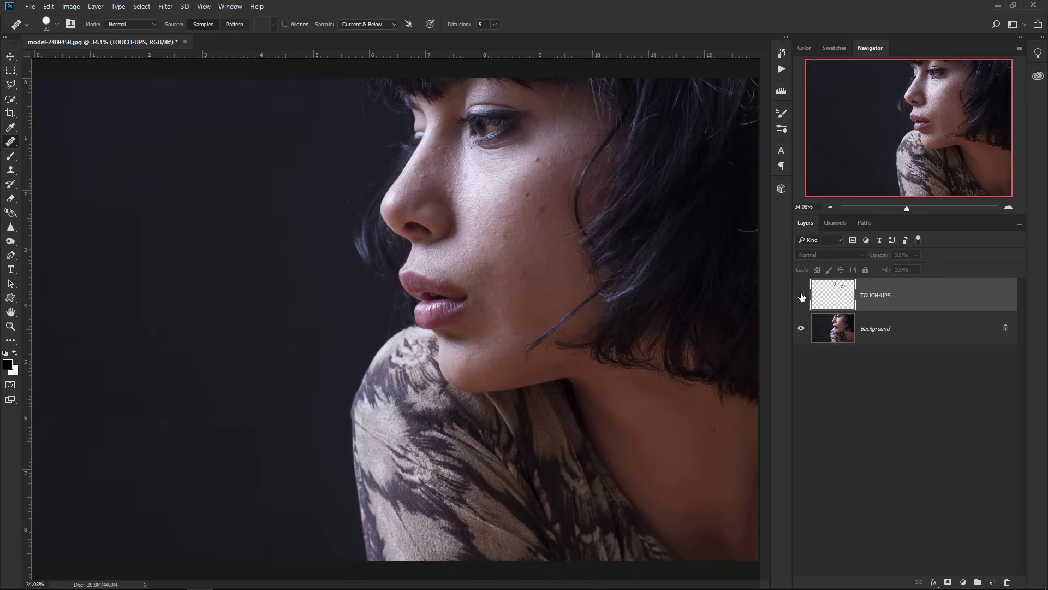
{"action": "left_click", "coordinate": [801, 296]}
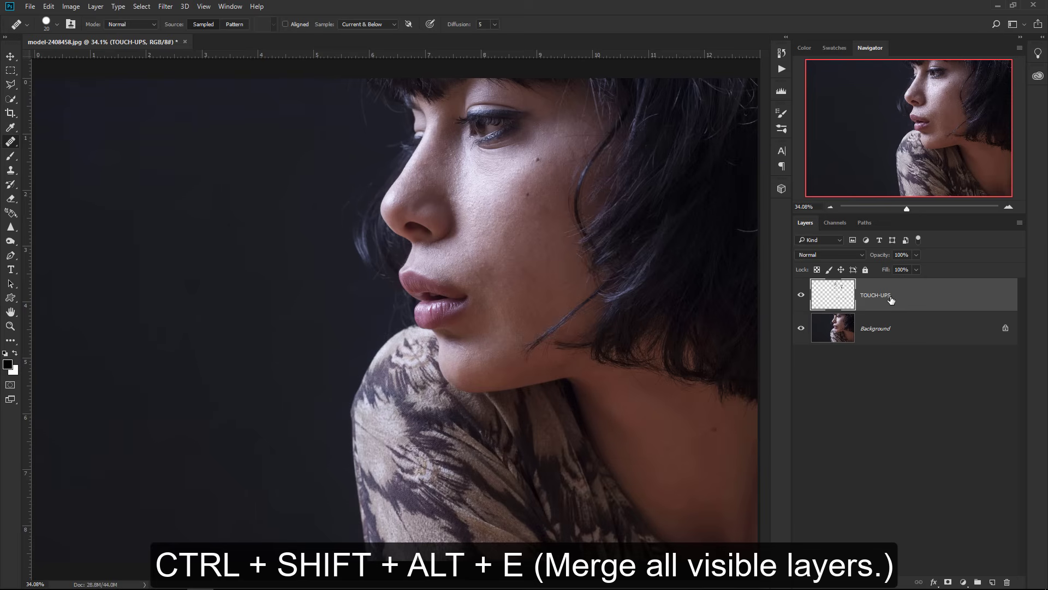
Stamp all visible layers into a new merged layer named BLUR.
{"action": "key", "text": "ctrl+shift+alt+e"}
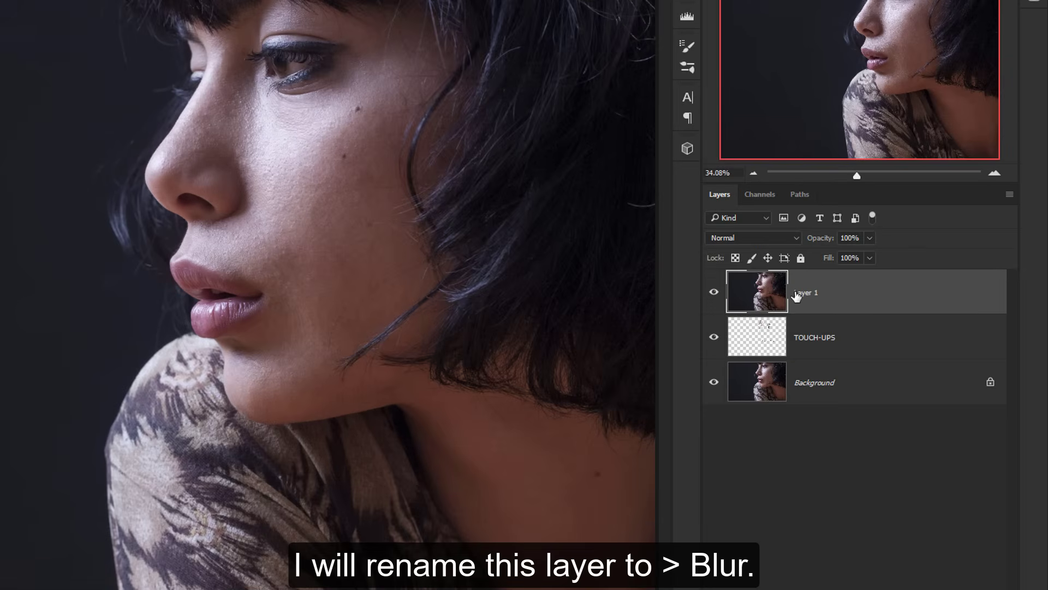
{"action": "double_click", "coordinate": [799, 293]}
{"action": "type", "text": "BLUR"}
{"action": "key", "text": "Return"}
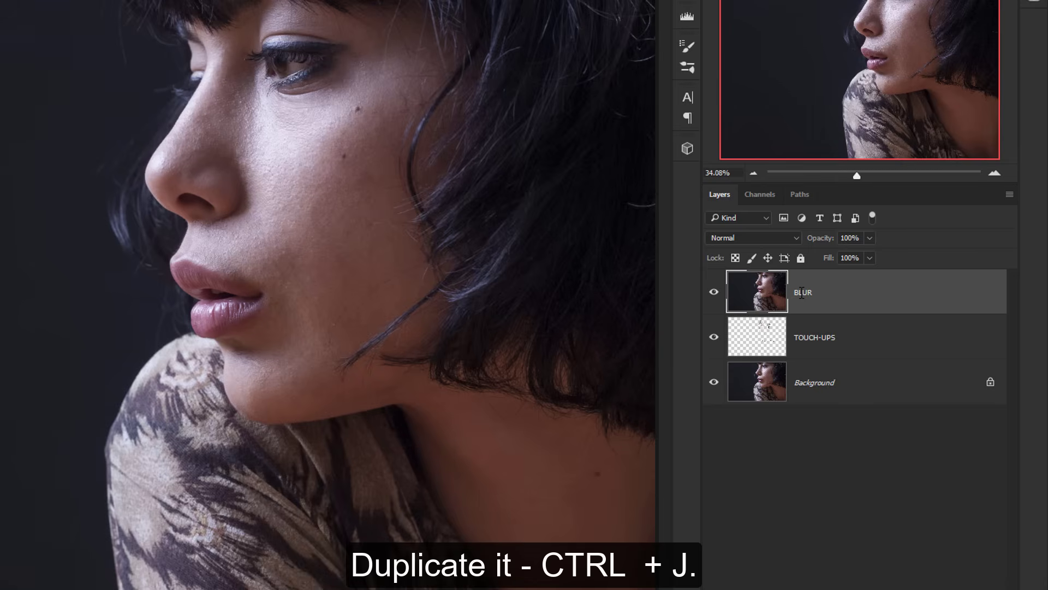
Duplicate BLUR and name the copy SHARPEN.
{"action": "key", "text": "ctrl+j"}
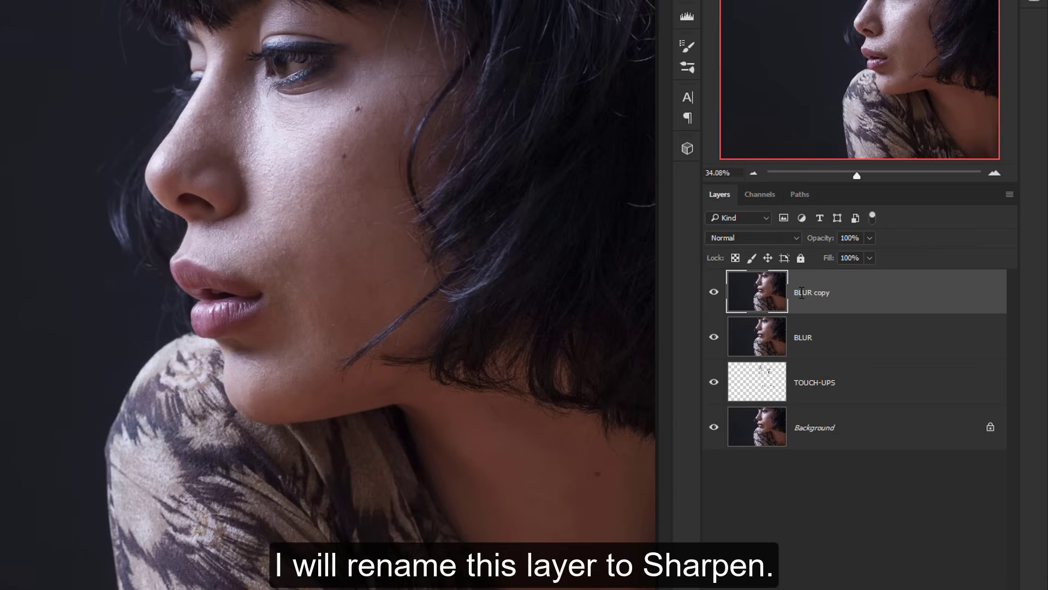
{"action": "double_click", "coordinate": [801, 295]}
{"action": "type", "text": "SHARPE"}
{"action": "type", "text": "N"}
{"action": "key", "text": "Return"}
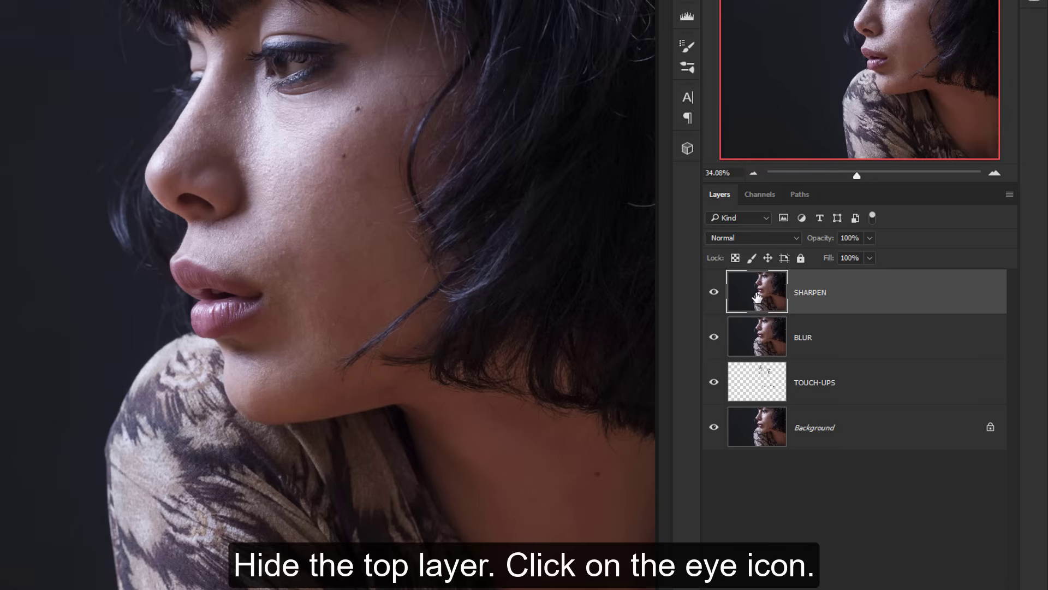
Hide SHARPEN, select BLUR, and convert BLUR to a smart object.
{"action": "left_click", "coordinate": [714, 292]}
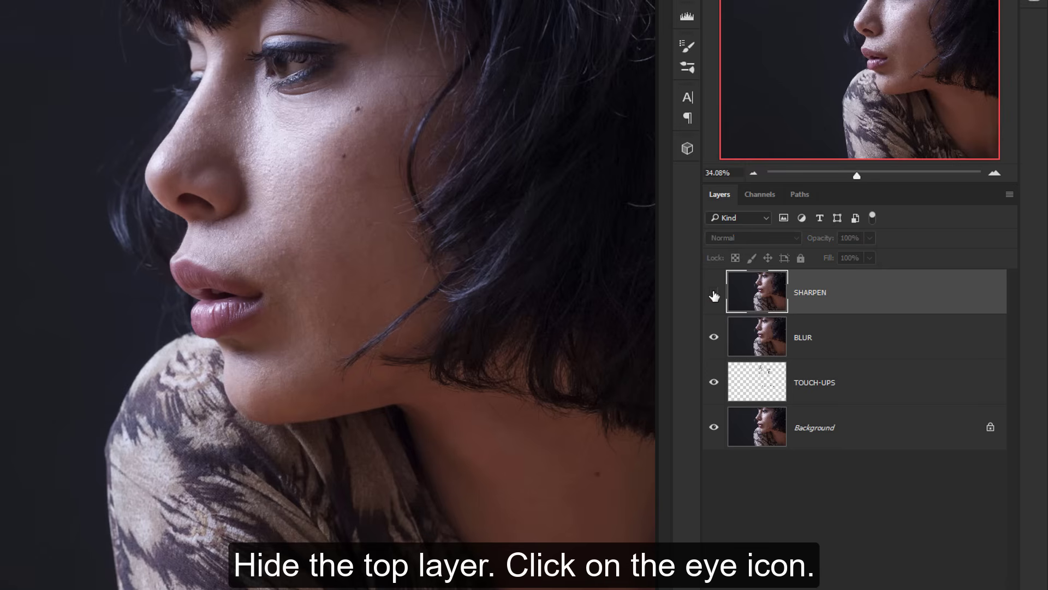
{"action": "left_click", "coordinate": [808, 348]}
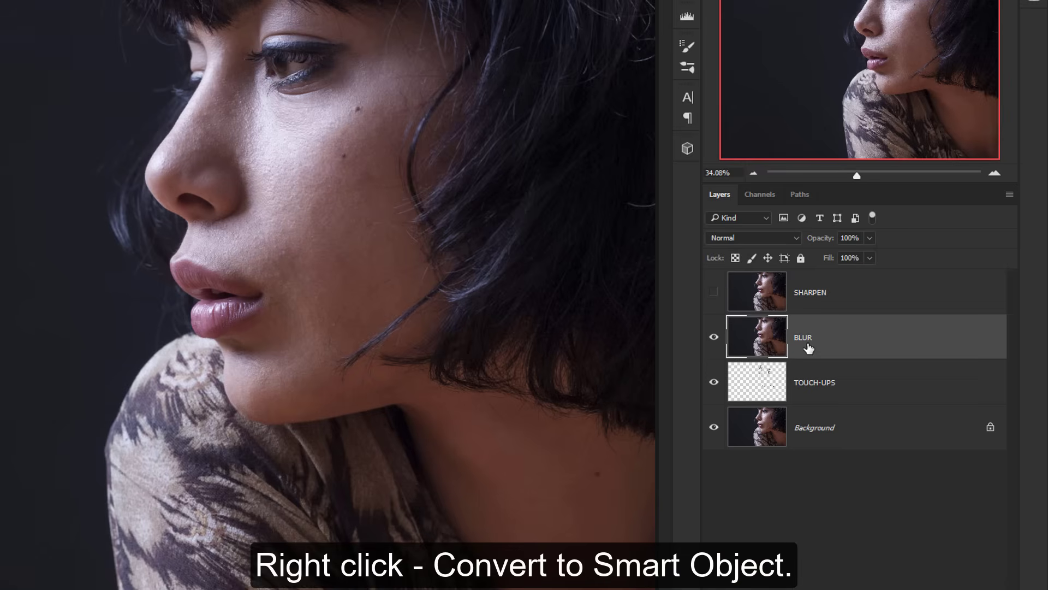
{"action": "right_click", "coordinate": [808, 349]}
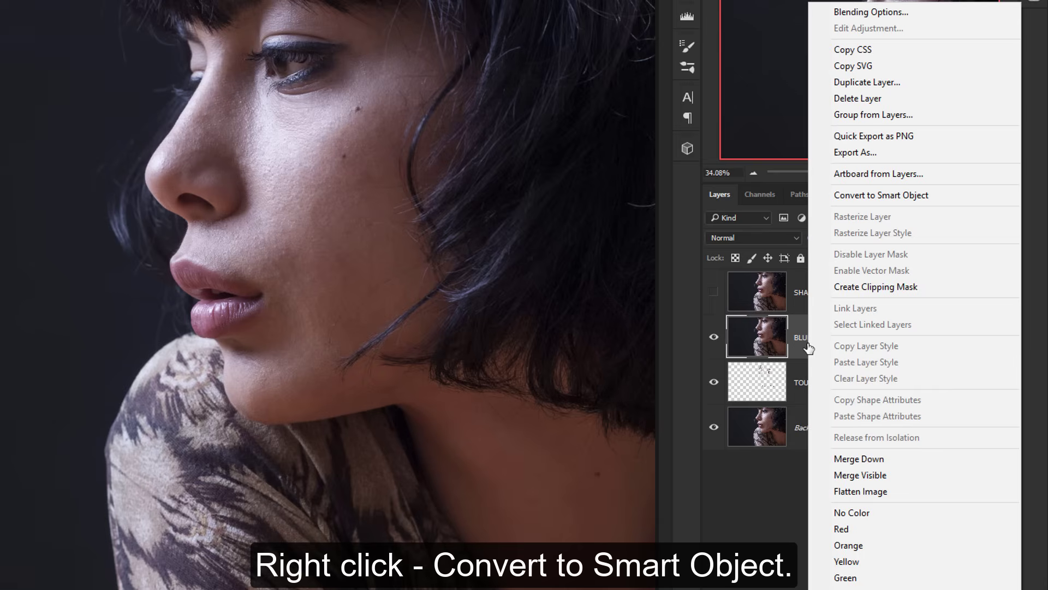
{"action": "left_click", "coordinate": [820, 196]}
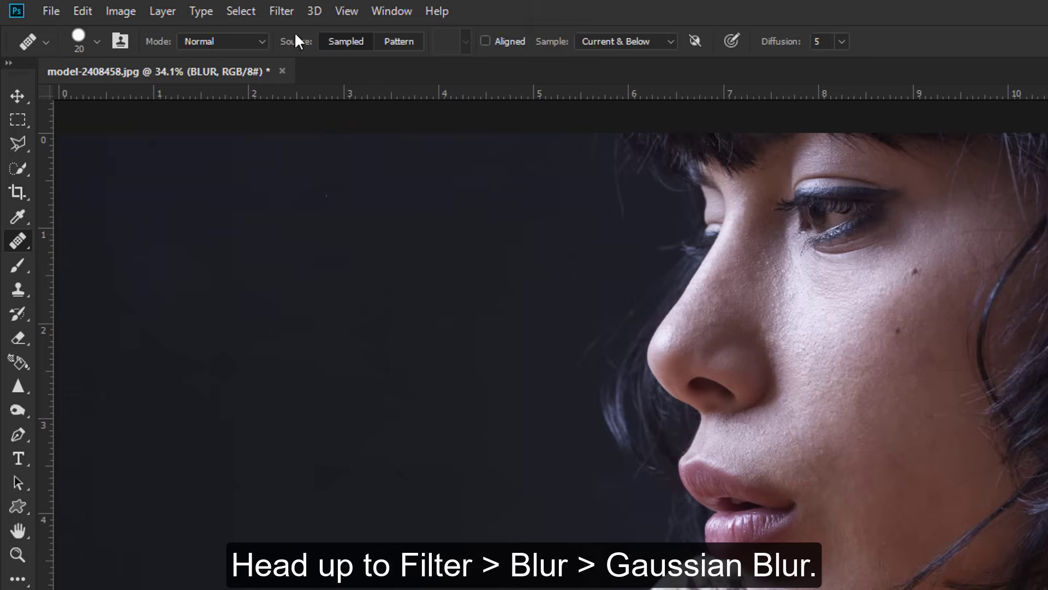
Add a Gaussian Blur smart filter with a 29.1-pixel radius to BLUR.
{"action": "left_click", "coordinate": [282, 11]}
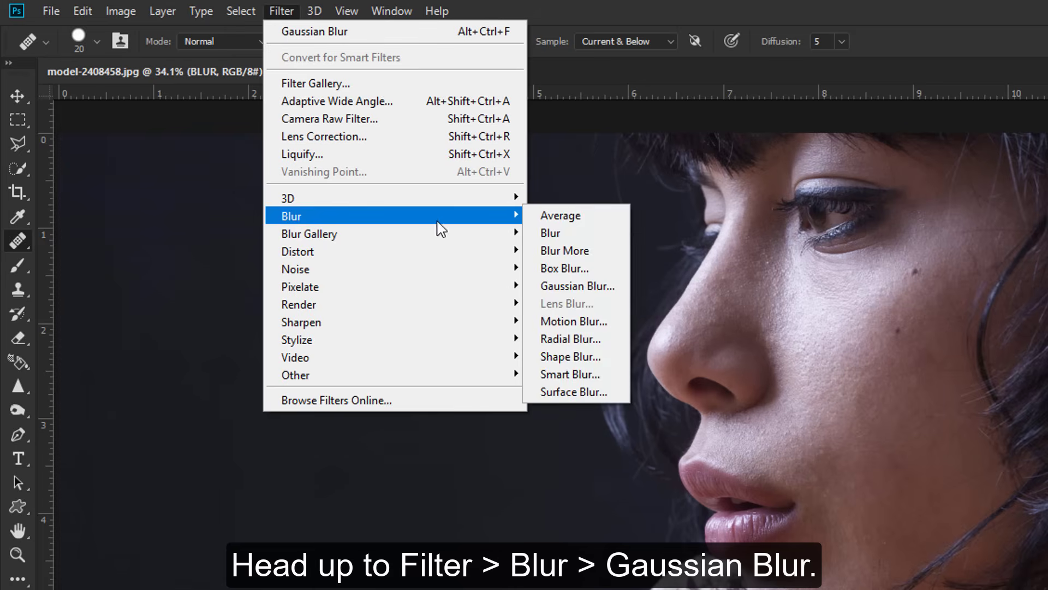
{"action": "mouse_move", "coordinate": [385, 215]}
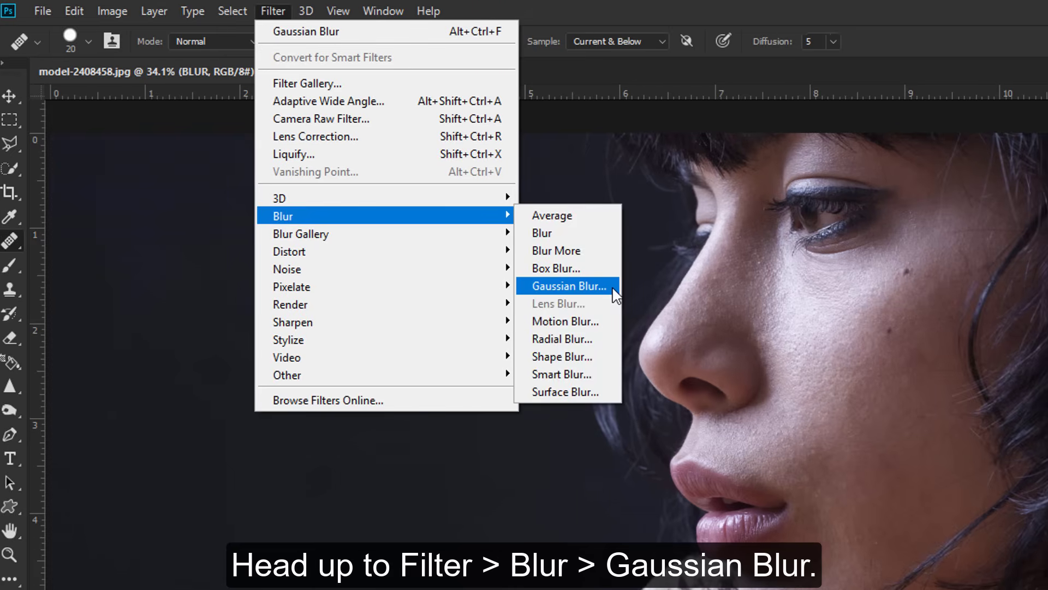
{"action": "left_click", "coordinate": [621, 289]}
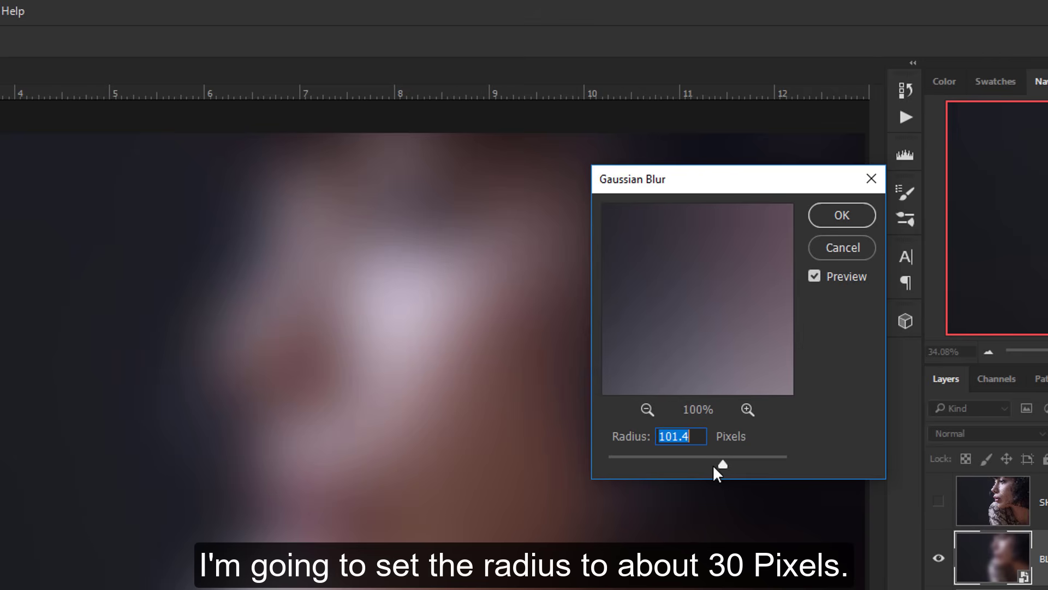
{"action": "left_click_drag", "start_coordinate": [723, 464], "coordinate": [692, 461]}
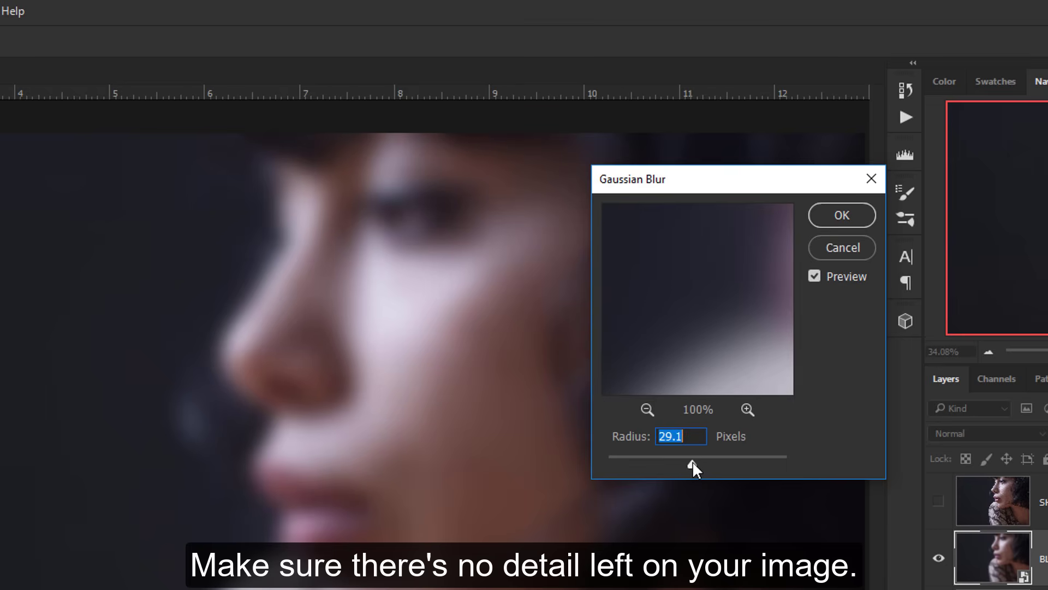
{"action": "left_click", "coordinate": [869, 215]}
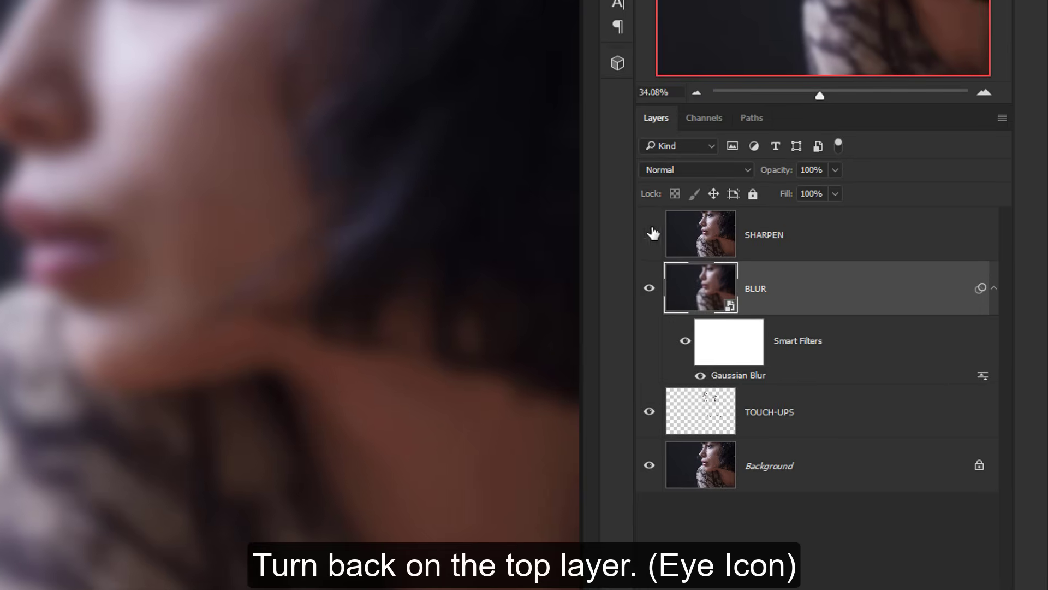
Unhide SHARPEN, select it, and convert it to a smart object.
{"action": "left_click", "coordinate": [649, 234]}
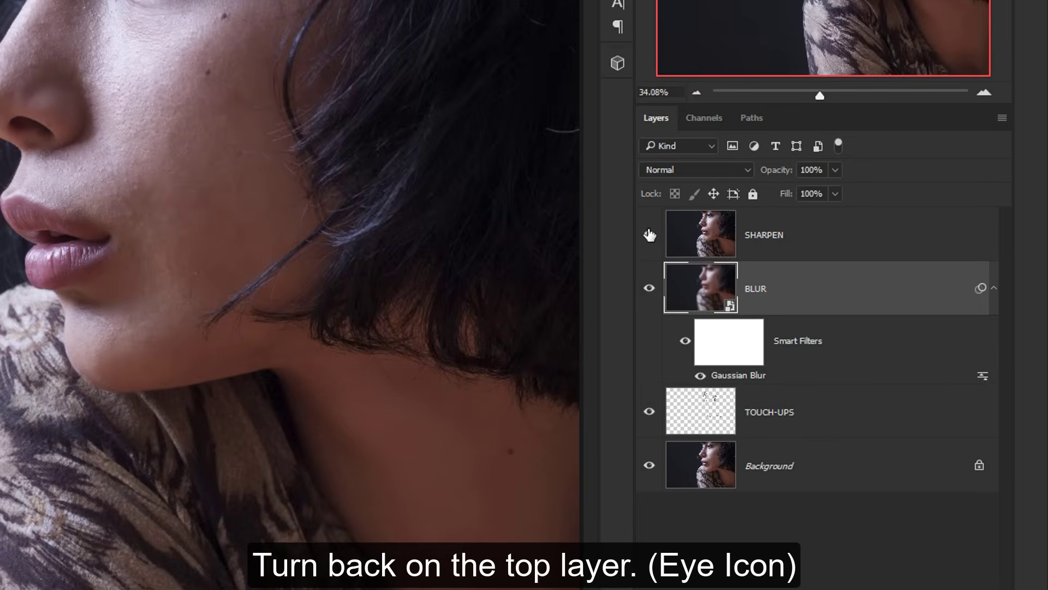
{"action": "left_click", "coordinate": [809, 240]}
{"action": "right_click", "coordinate": [809, 240]}
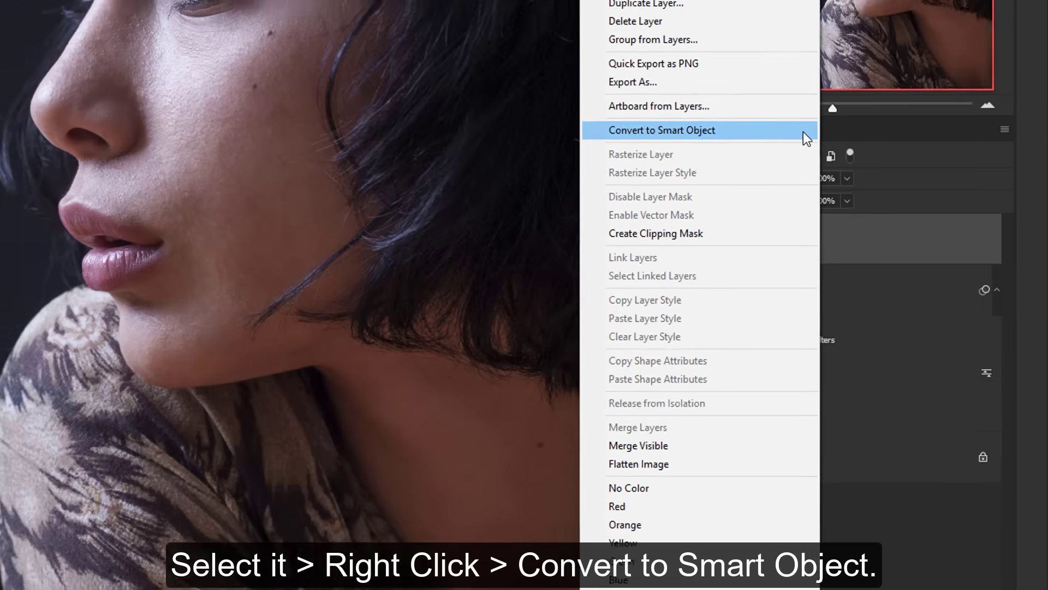
{"action": "left_click", "coordinate": [788, 120]}
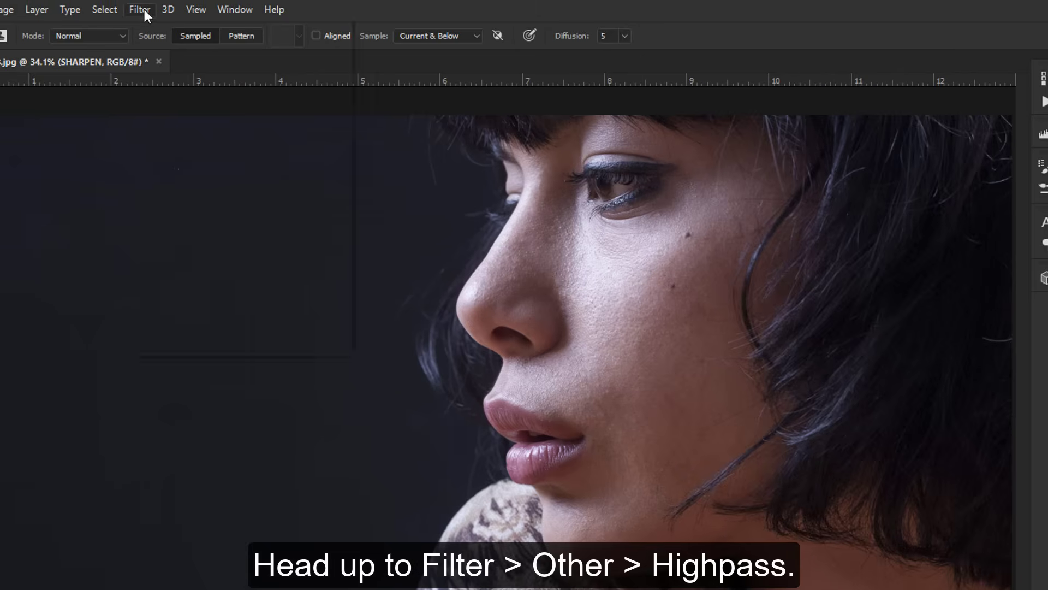
Add a High Pass smart filter with a 3.2-pixel radius to SHARPEN.
{"action": "left_click", "coordinate": [144, 9]}
{"action": "mouse_move", "coordinate": [152, 325]}
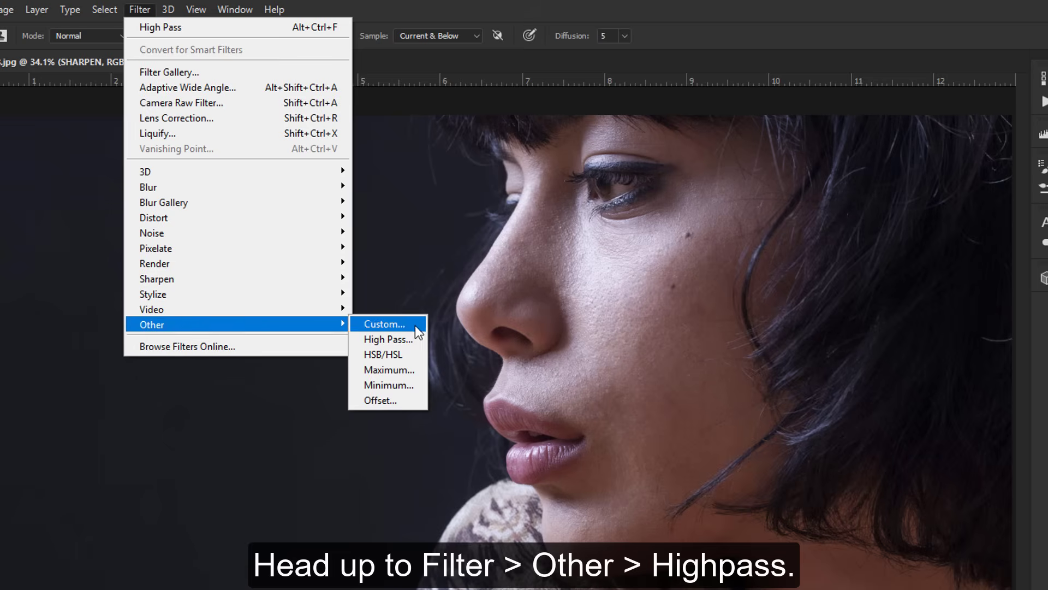
{"action": "left_click", "coordinate": [416, 338]}
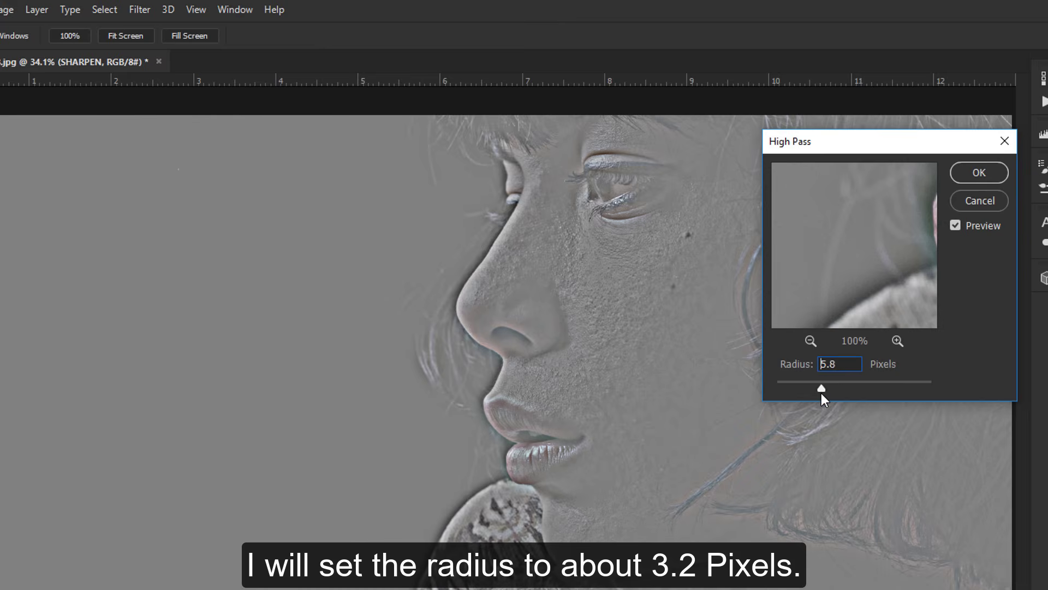
{"action": "left_click_drag", "start_coordinate": [817, 392], "coordinate": [804, 395]}
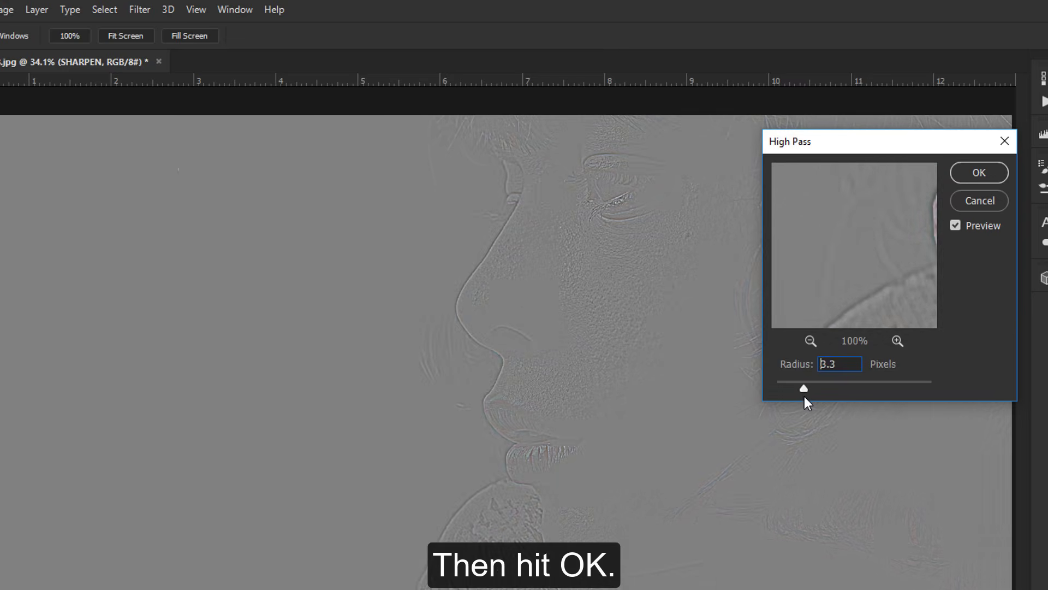
{"action": "left_click_drag", "start_coordinate": [804, 395], "coordinate": [802, 395]}
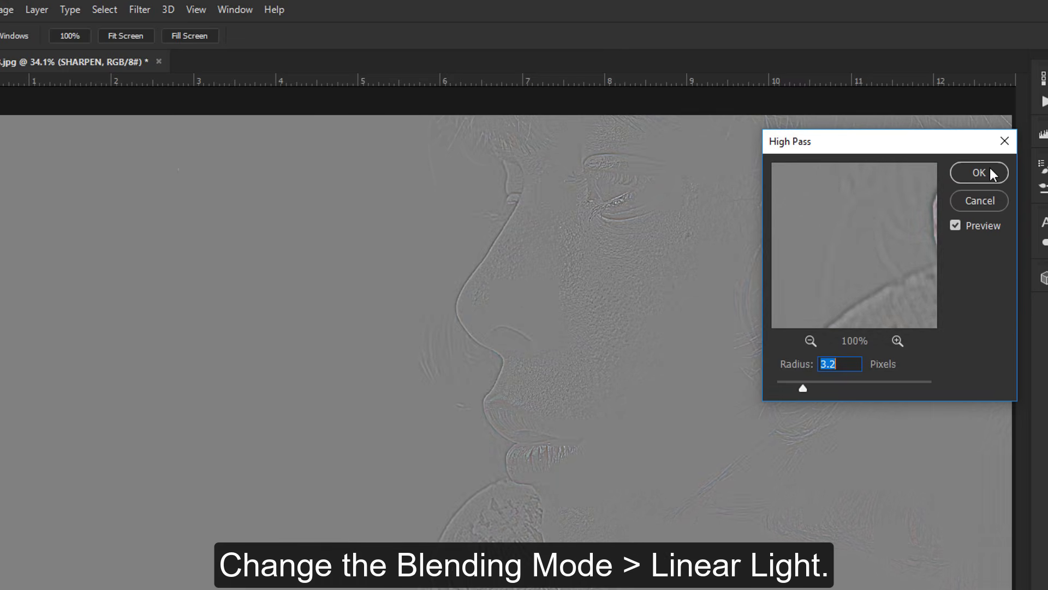
{"action": "left_click", "coordinate": [844, 170]}
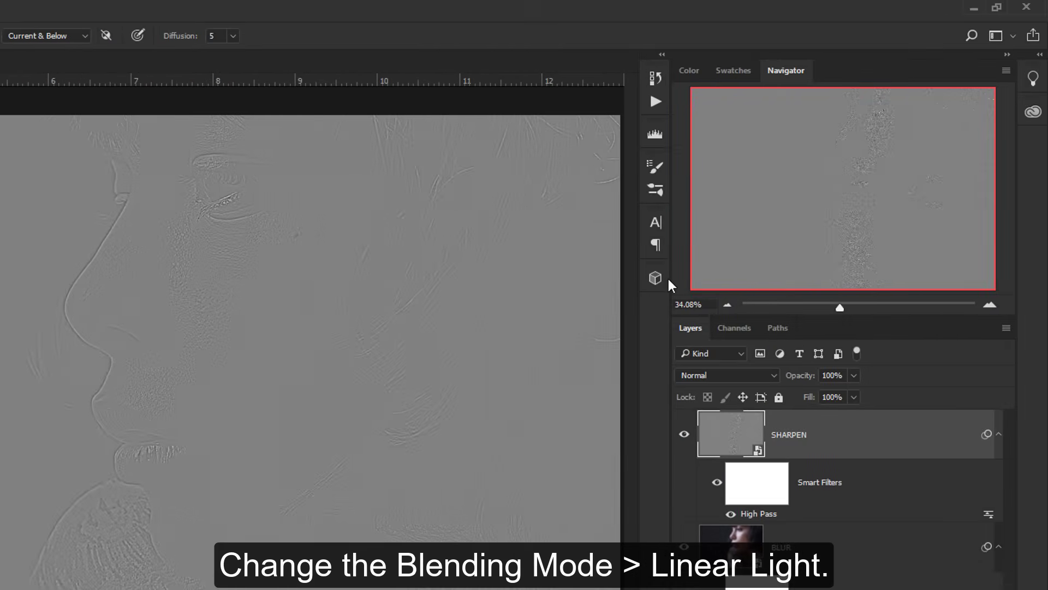
Blend SHARPEN in Linear Light at 50% opacity and drop BLUR to 90% opacity.
{"action": "left_click", "coordinate": [742, 374]}
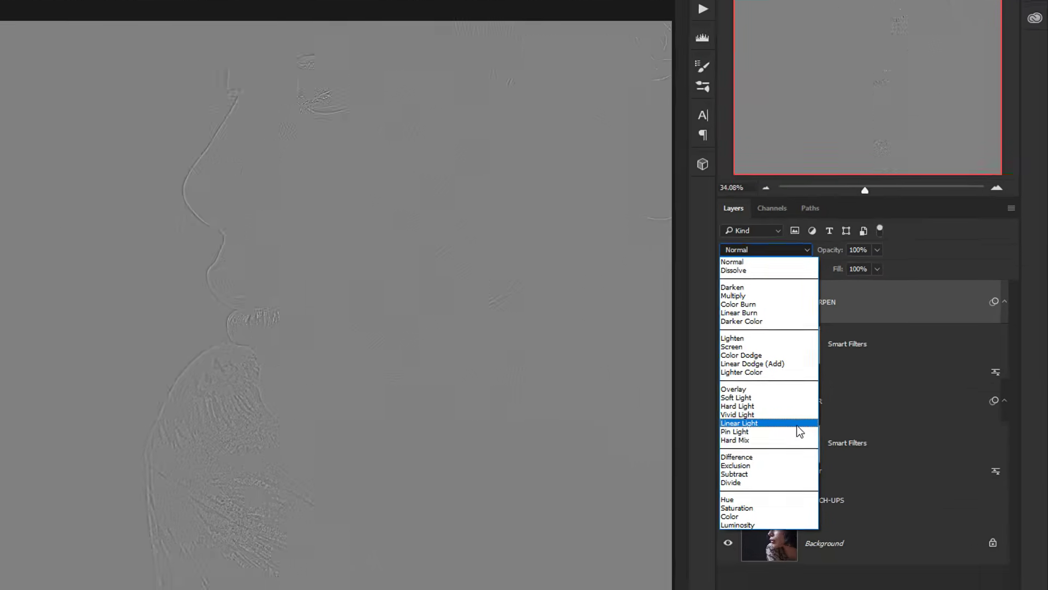
{"action": "left_click", "coordinate": [763, 447]}
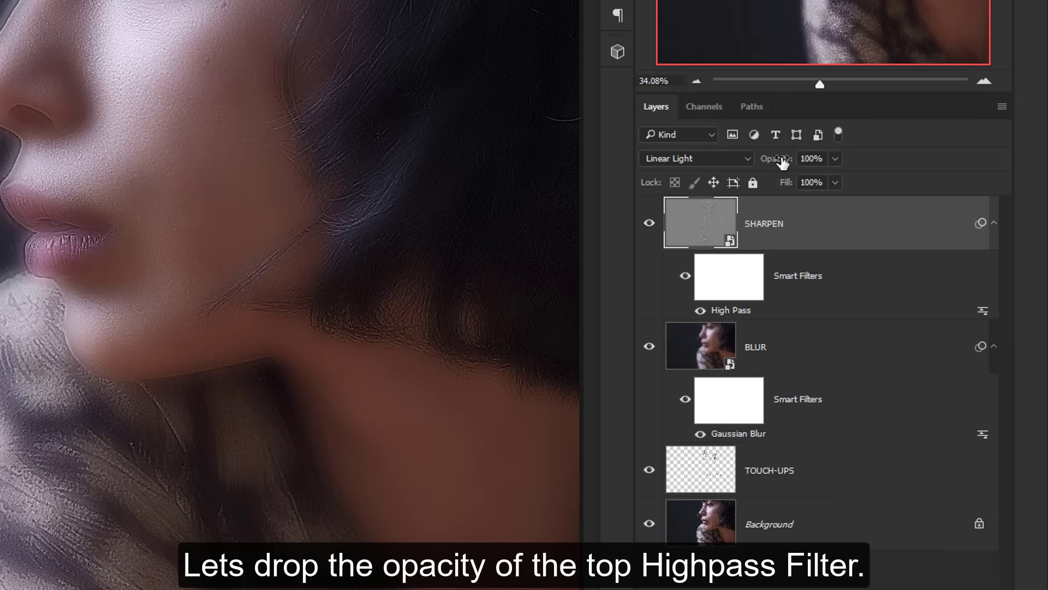
{"action": "left_click_drag", "start_coordinate": [788, 162], "coordinate": [753, 166]}
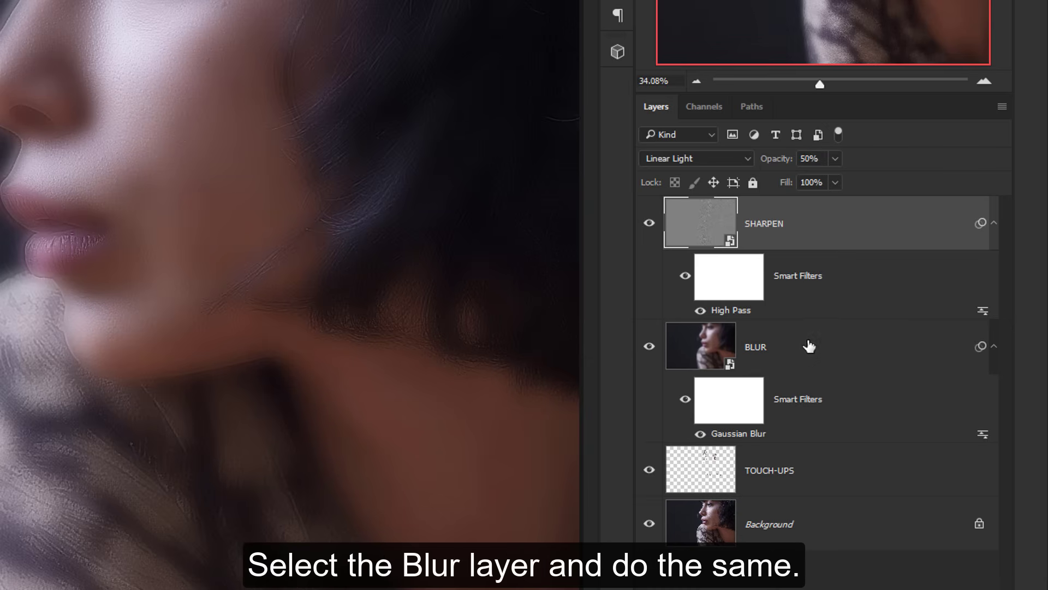
{"action": "left_click", "coordinate": [810, 347]}
{"action": "left_click_drag", "start_coordinate": [787, 164], "coordinate": [778, 164]}
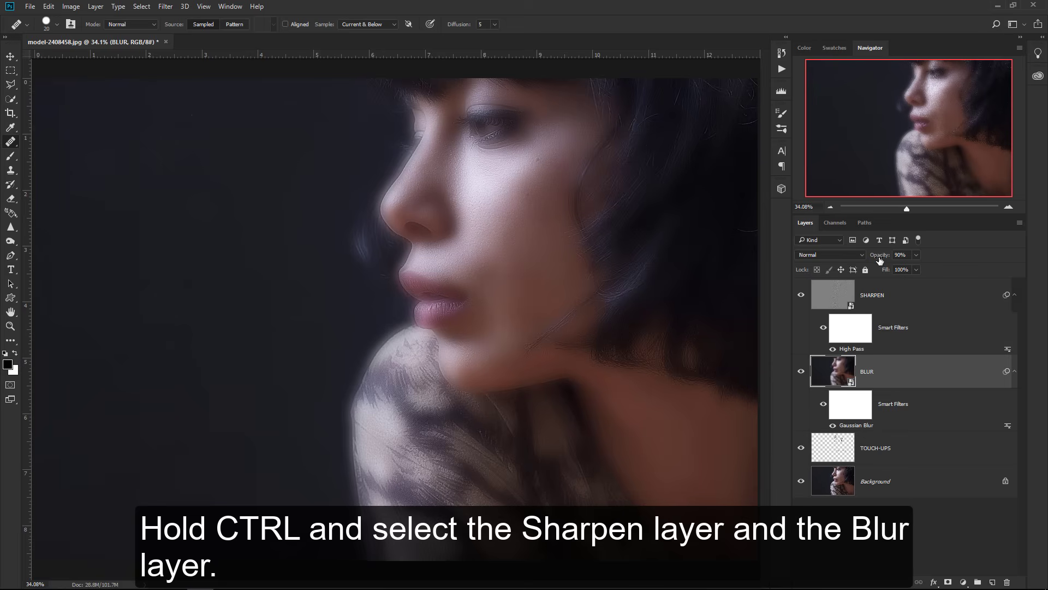
Select SHARPEN with BLUR, group them, and name the group MASK IN AREAS.
{"action": "left_click", "coordinate": [922, 302], "text": "ctrl"}
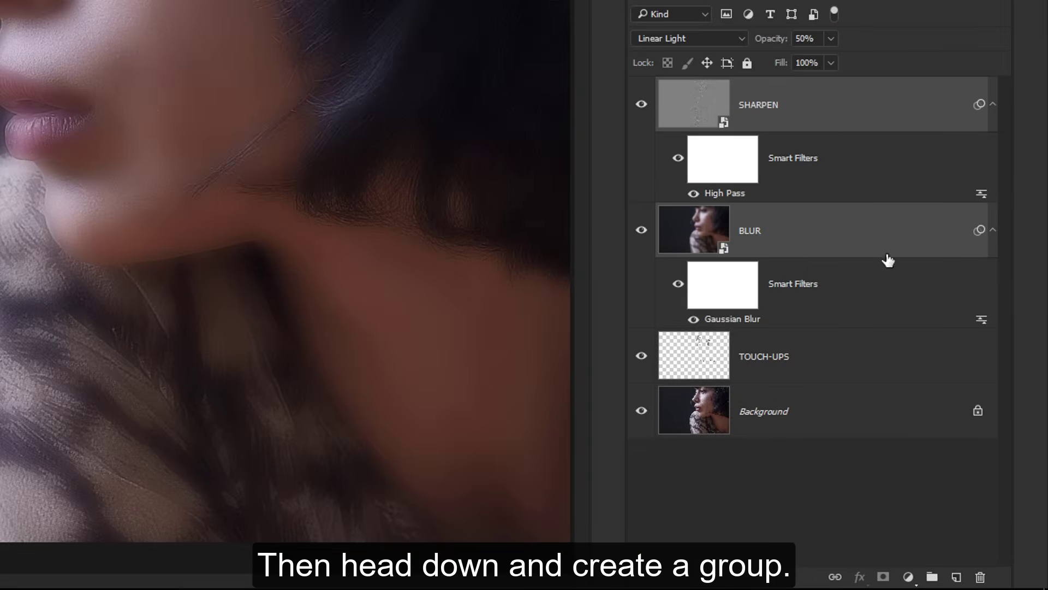
{"action": "left_click", "coordinate": [933, 576]}
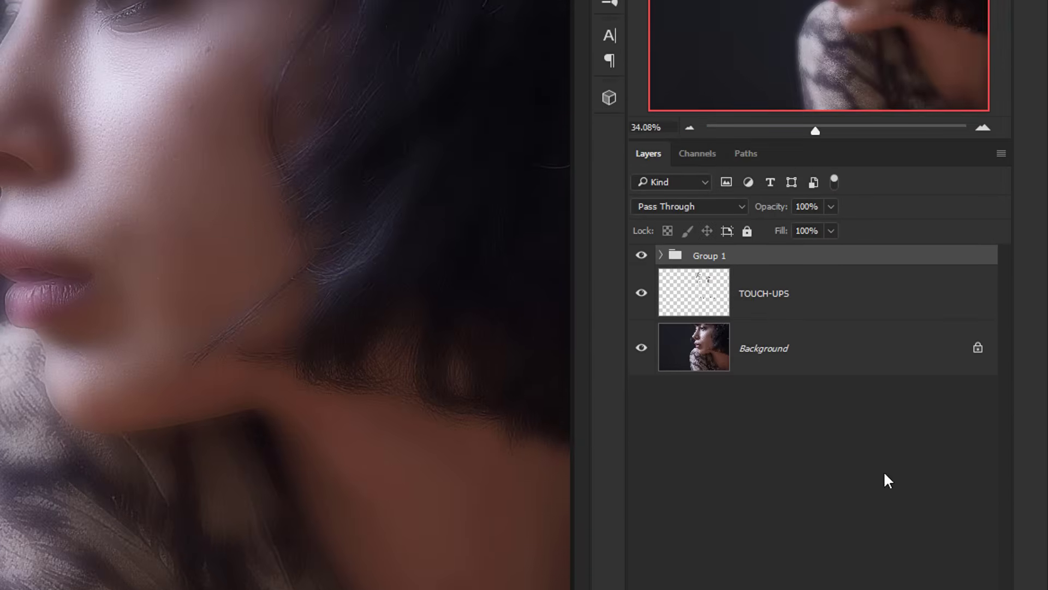
{"action": "double_click", "coordinate": [726, 265]}
{"action": "type", "text": "MASK IN AREAS"}
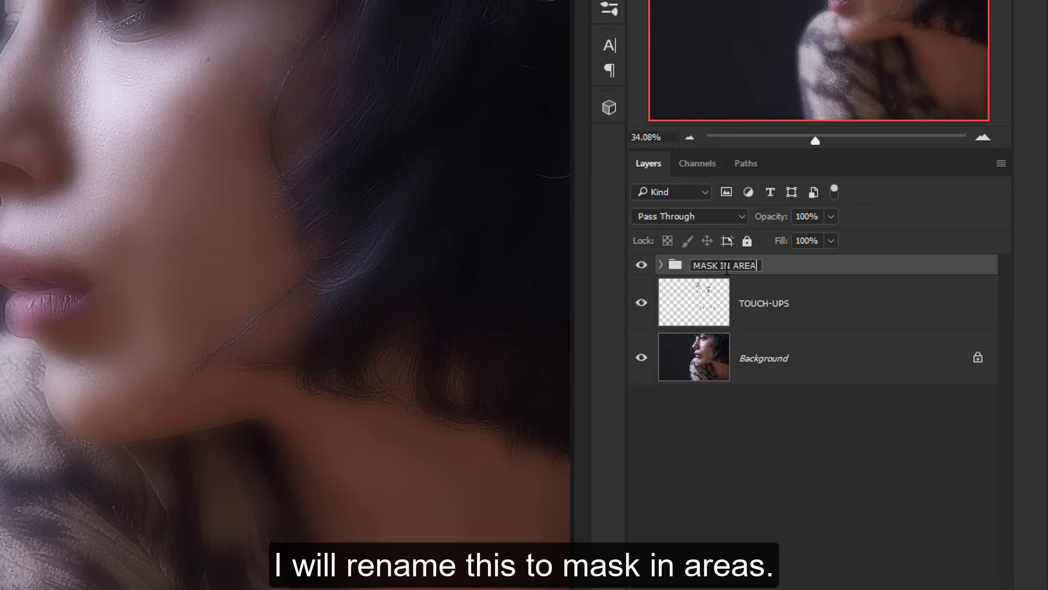
{"action": "key", "text": "Return"}
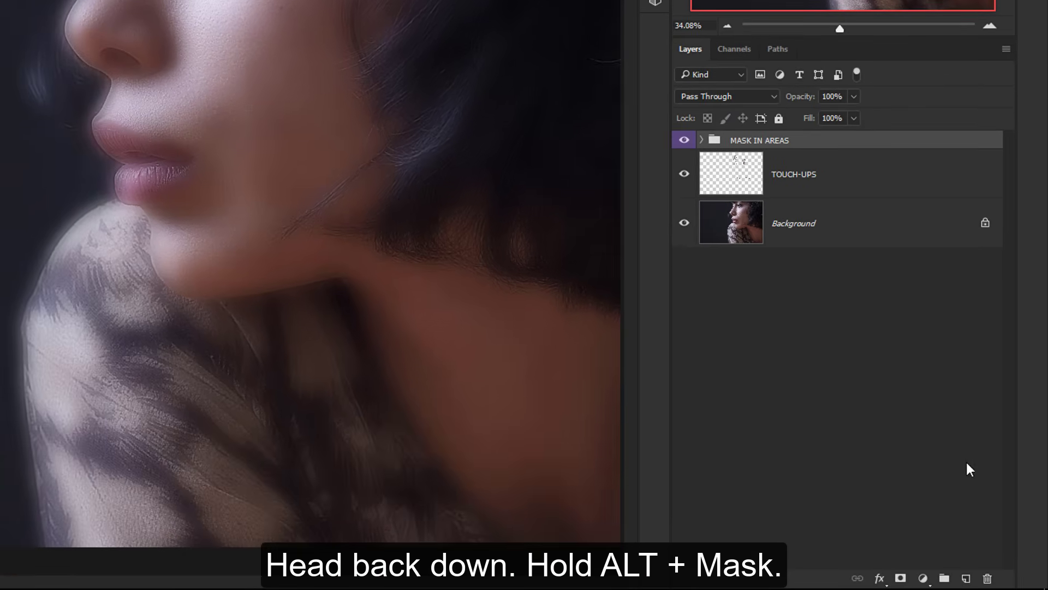
Give the MASK IN AREAS group a black hide-all mask and select the standard Brush.
{"action": "left_click", "coordinate": [901, 579], "text": "alt"}
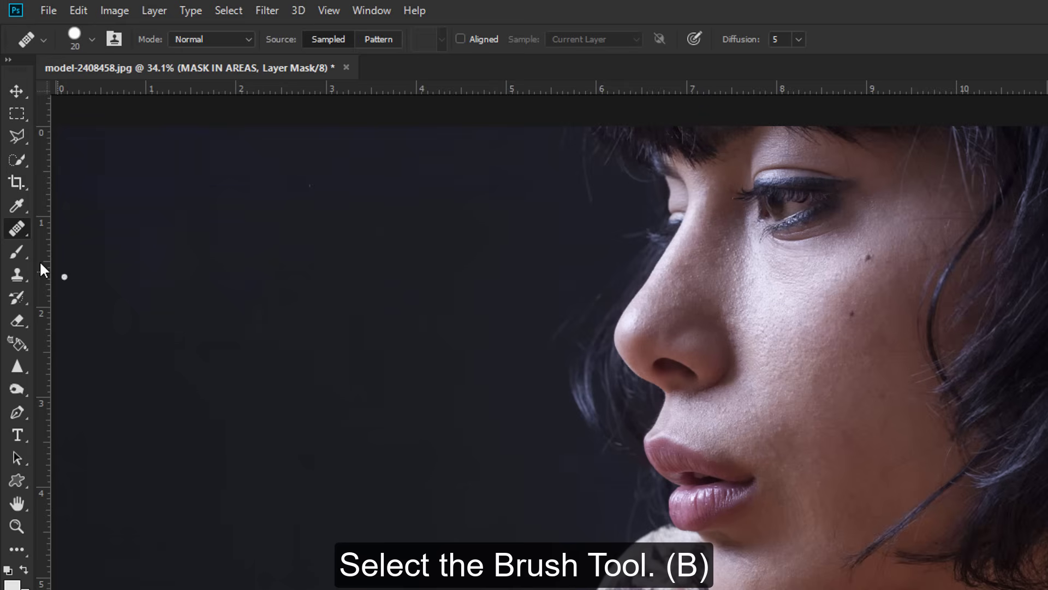
{"action": "right_click", "coordinate": [6, 256]}
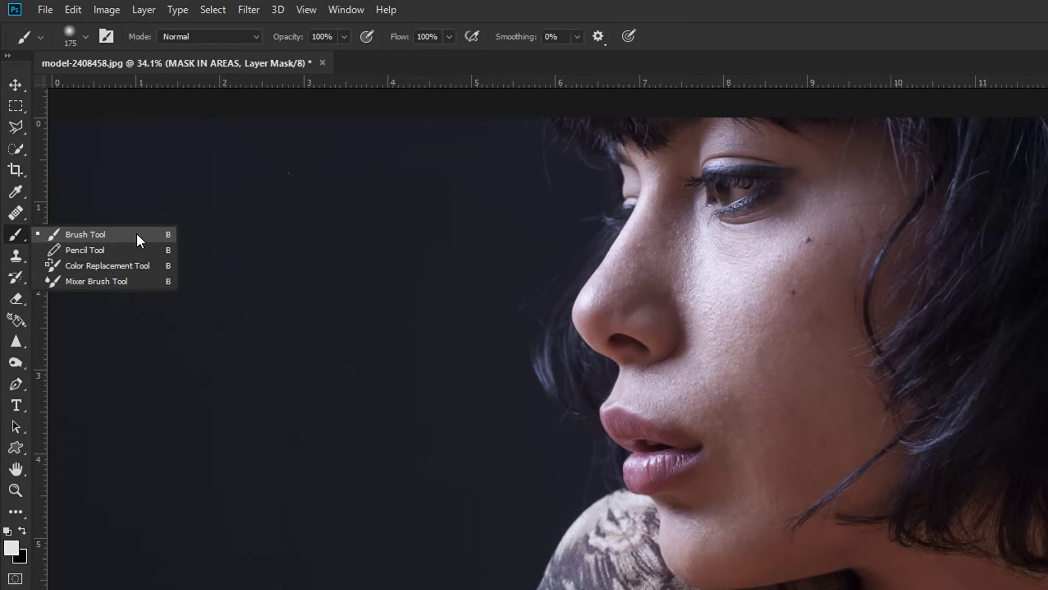
{"action": "left_click", "coordinate": [136, 231]}
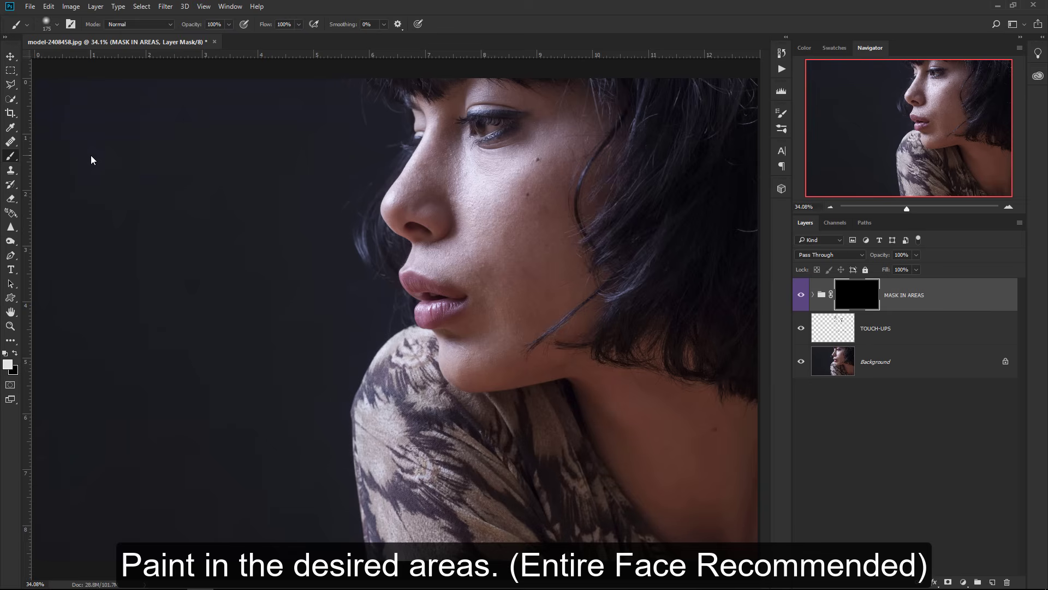
{"action": "key", "text": "bracketright"}
{"action": "key", "text": "bracketright"}
{"action": "key", "text": "bracketright"}
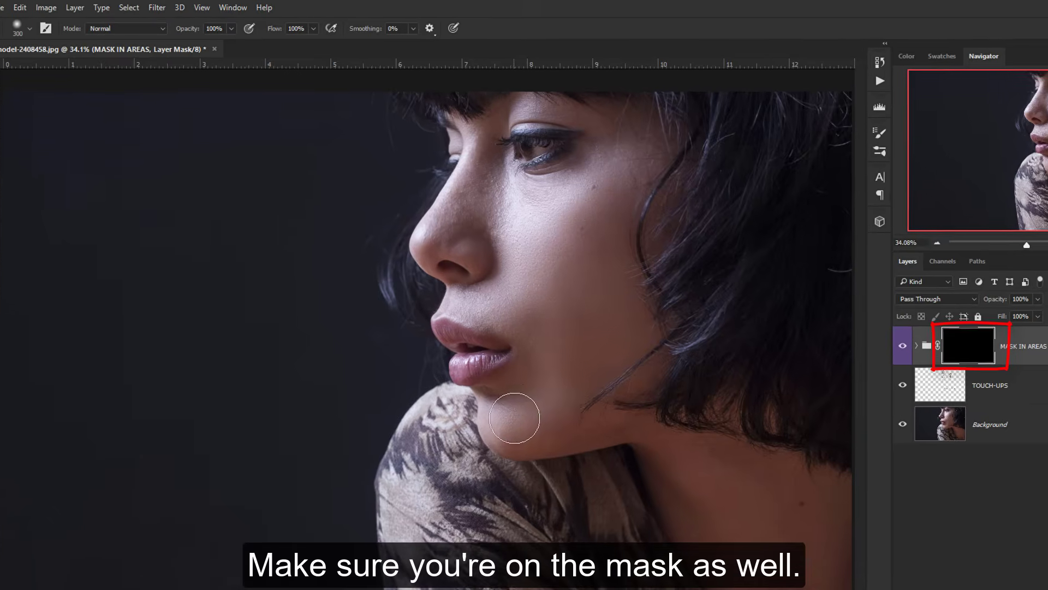
Paint white on the mask over the cheek, upper eyelid and lower face to reveal smoothing.
{"action": "key", "text": "bracketleft"}
{"action": "key", "text": "bracketleft"}
{"action": "key", "text": "bracketleft"}
{"action": "left_click_drag", "start_coordinate": [550, 339], "coordinate": [545, 334]}
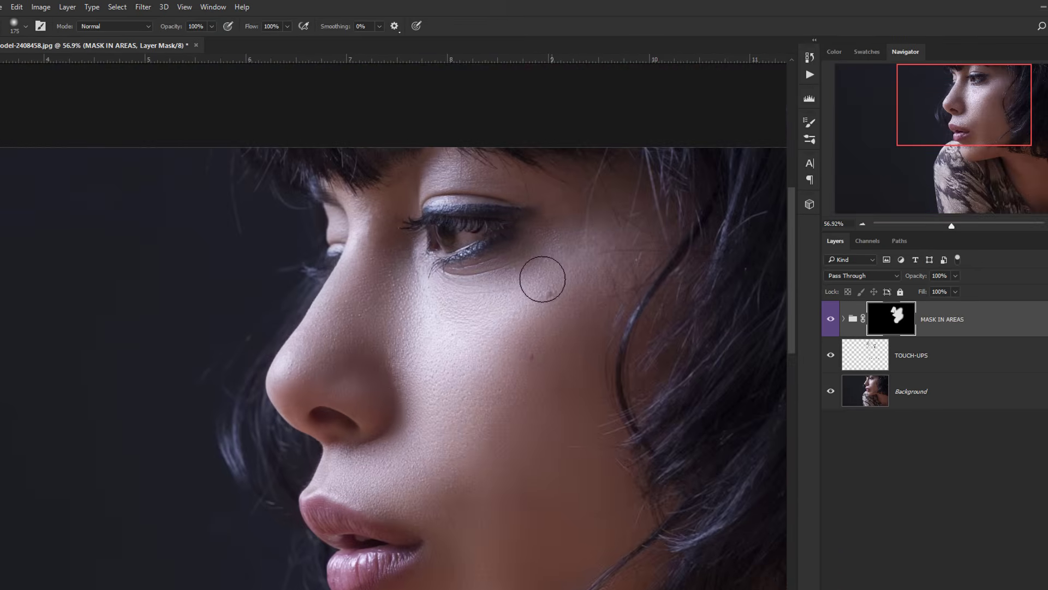
{"action": "key", "text": "bracketleft"}
{"action": "key", "text": "bracketleft"}
{"action": "key", "text": "bracketleft"}
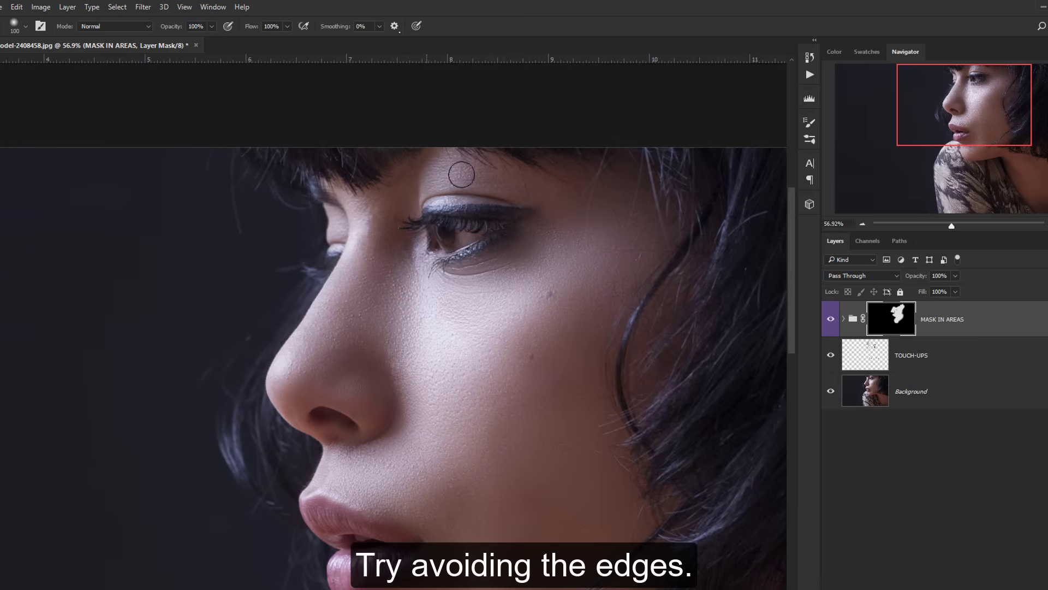
{"action": "left_click_drag", "start_coordinate": [393, 234], "coordinate": [510, 255]}
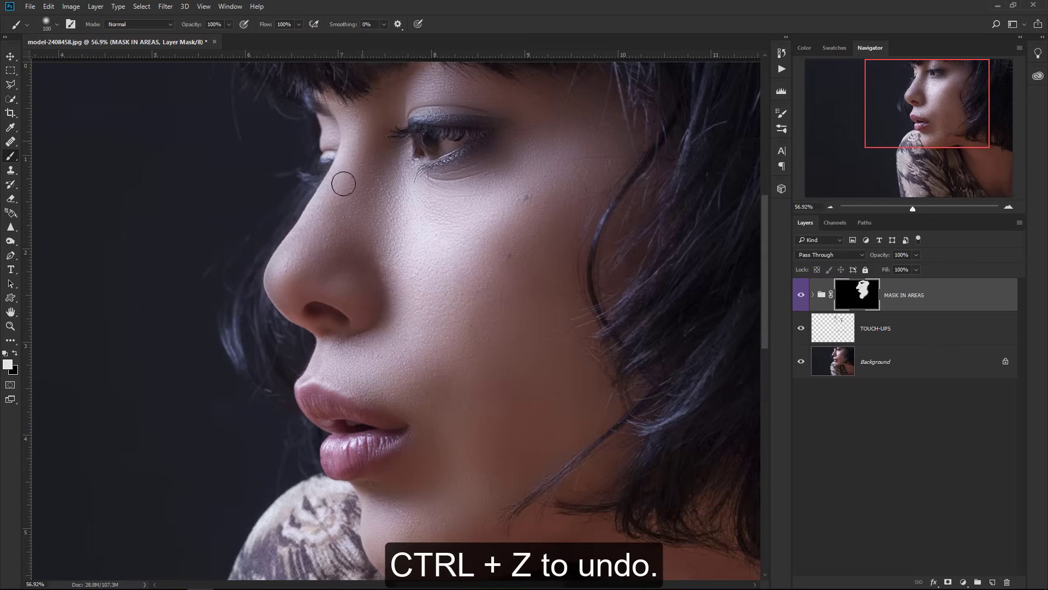
{"action": "scroll", "coordinate": [305, 314], "scroll_direction": "down", "scroll_amount": 3}
{"action": "left_click_drag", "start_coordinate": [422, 330], "coordinate": [352, 201]}
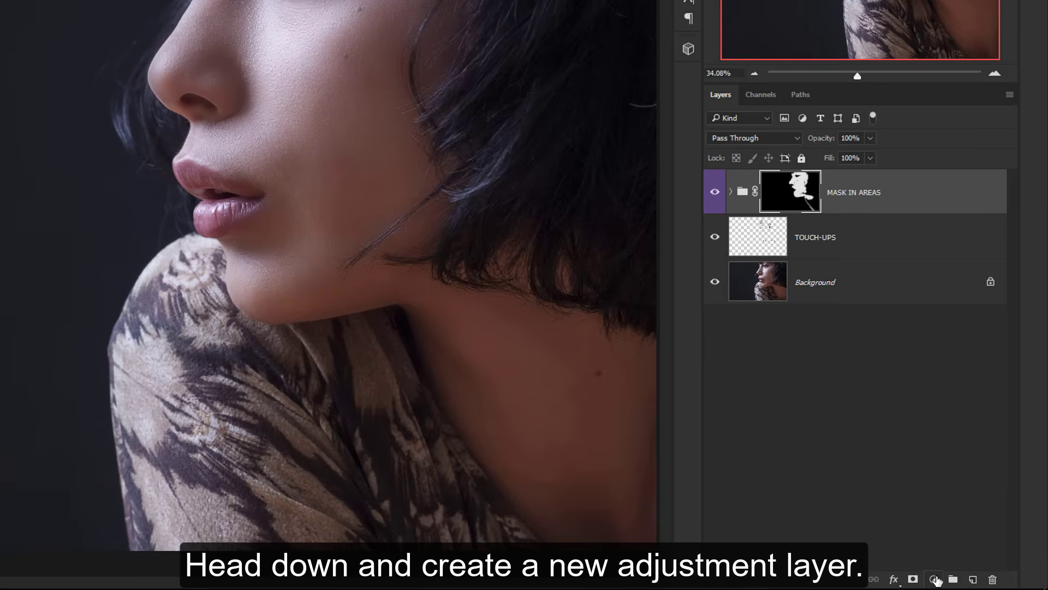
Add a Hue/Saturation 1 layer on top with Reds at Saturation -25 and Hue +3.
{"action": "left_click", "coordinate": [935, 579]}
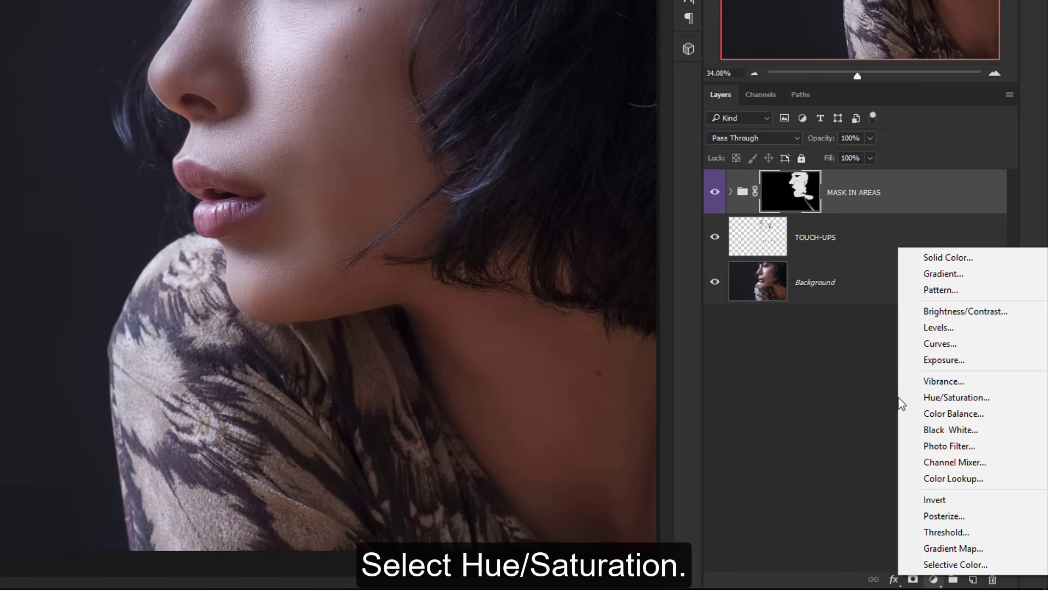
{"action": "left_click", "coordinate": [956, 397]}
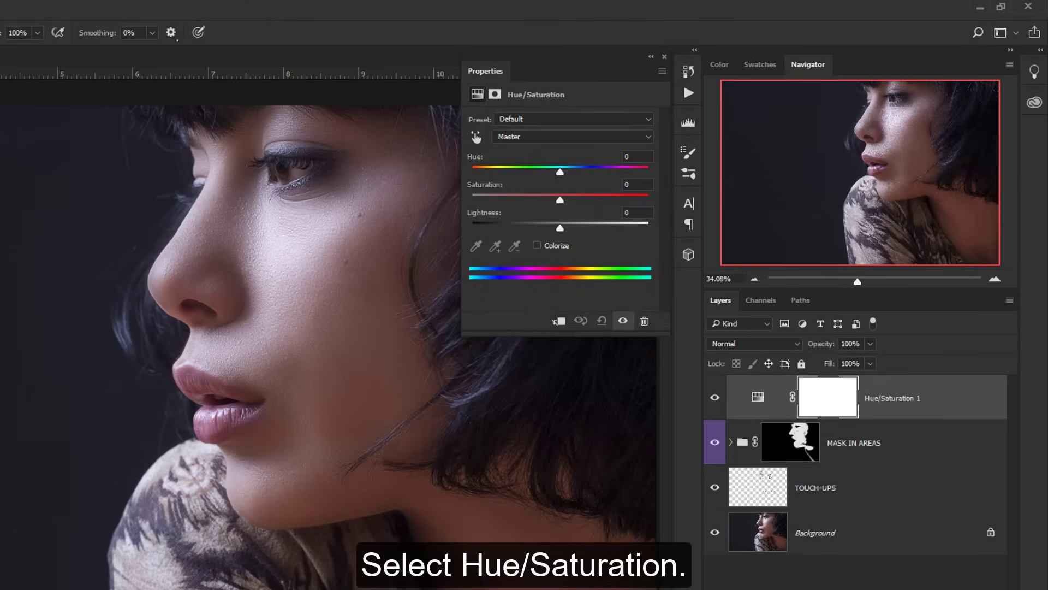
{"action": "left_click", "coordinate": [515, 137]}
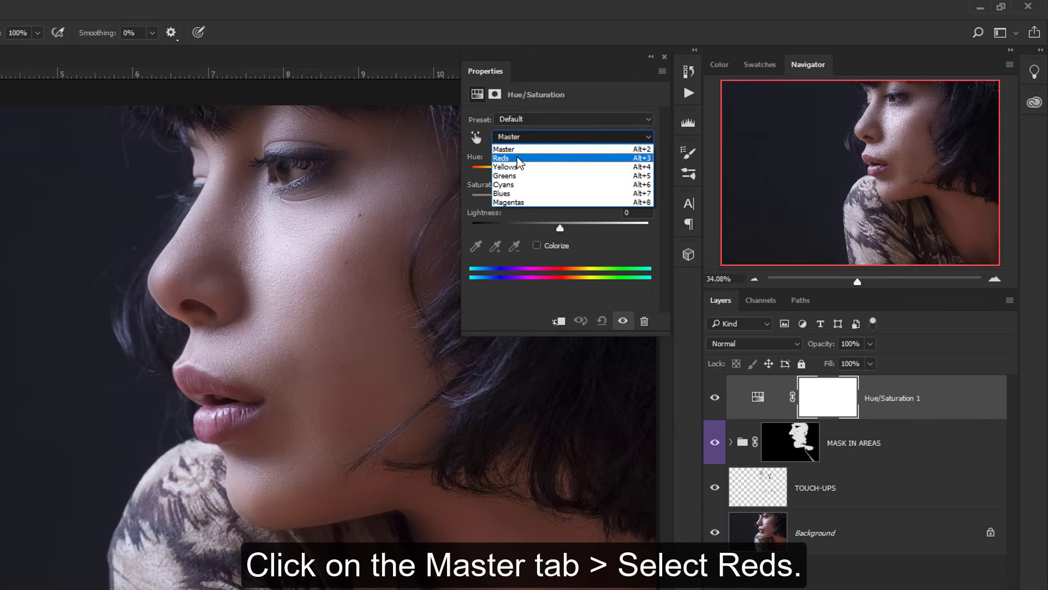
{"action": "left_click", "coordinate": [518, 159]}
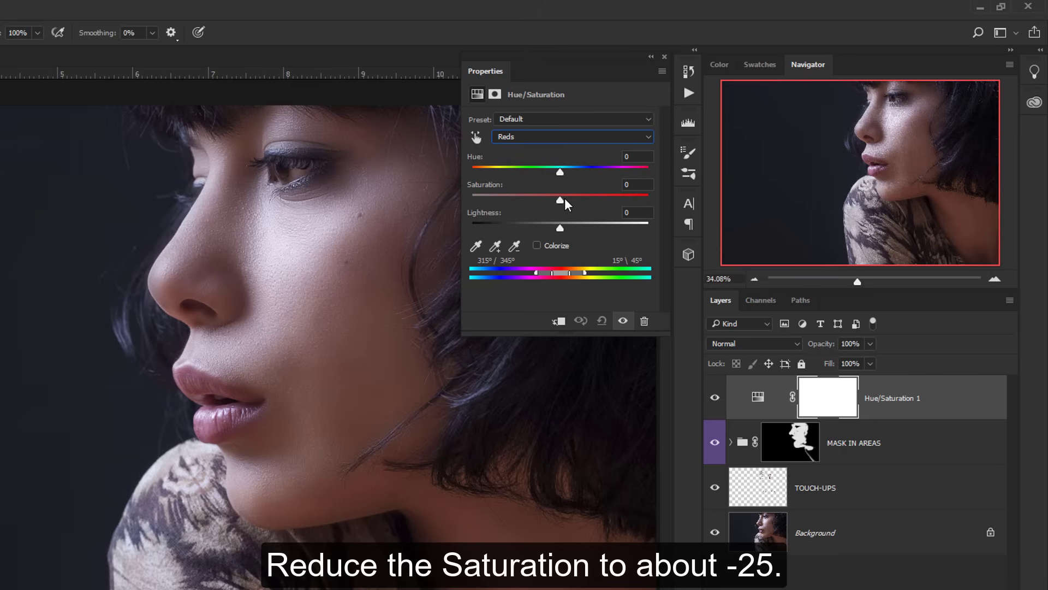
{"action": "mouse_move", "coordinate": [562, 199]}
{"action": "left_mouse_down"}
{"action": "mouse_move", "coordinate": [538, 198]}
{"action": "mouse_move", "coordinate": [562, 173]}
{"action": "left_mouse_up"}
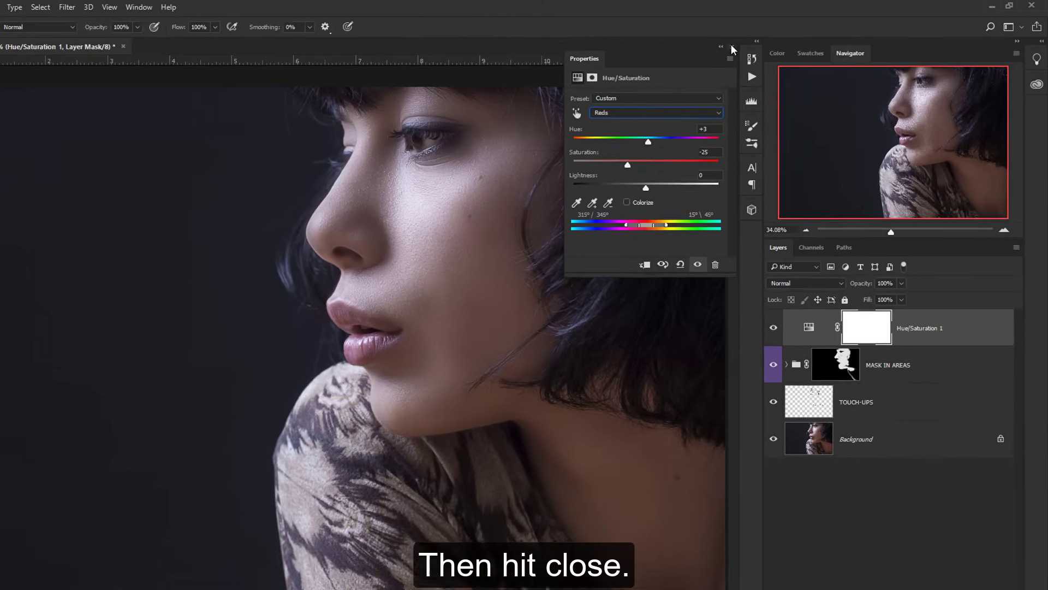
{"action": "left_click", "coordinate": [666, 54]}
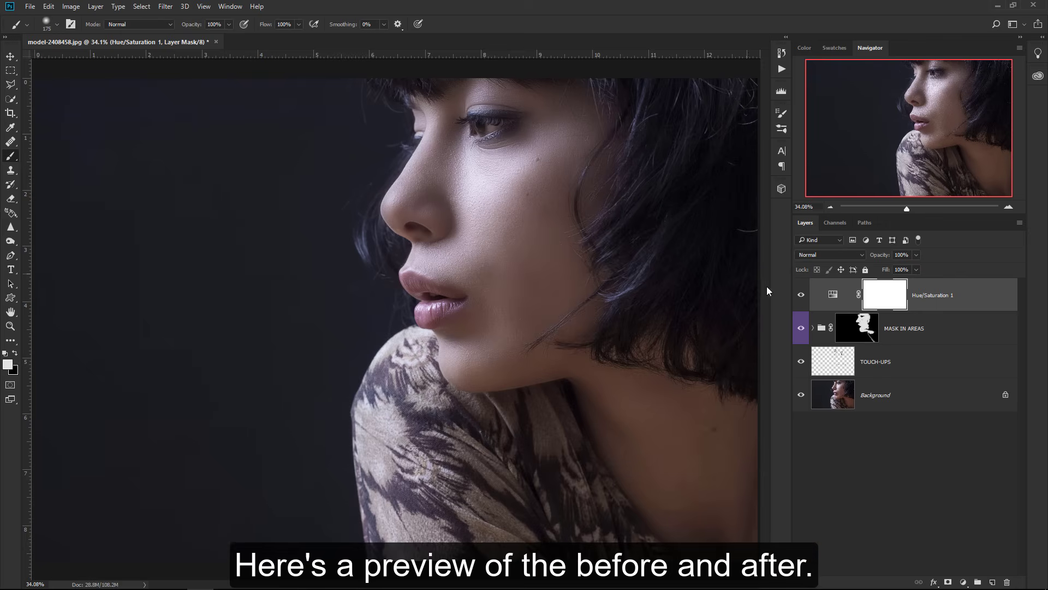
{"action": "left_click", "coordinate": [801, 296]}
{"action": "left_click", "coordinate": [801, 329]}
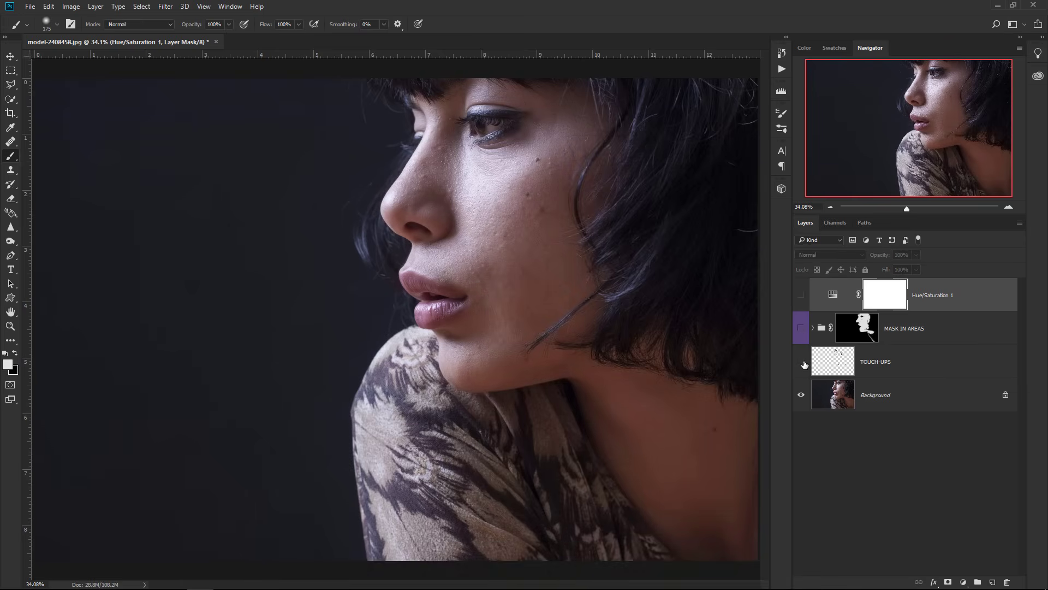
{"action": "left_click_drag", "start_coordinate": [802, 331], "coordinate": [804, 306]}
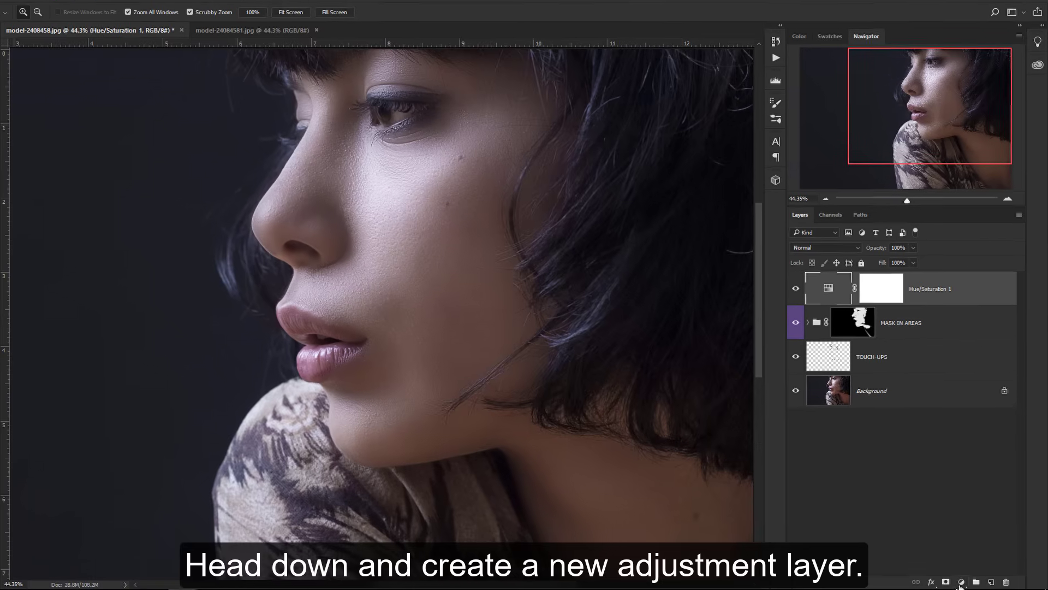
Add a Color Lookup layer using FoggyNight.3DL and set its opacity to about 9%.
{"action": "left_click", "coordinate": [963, 582]}
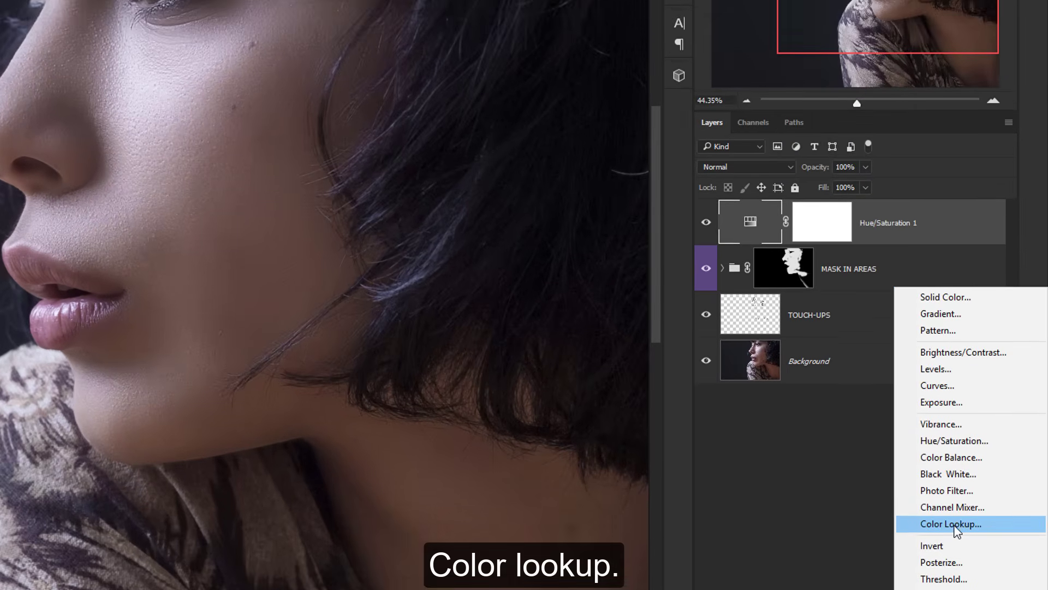
{"action": "left_click", "coordinate": [956, 484]}
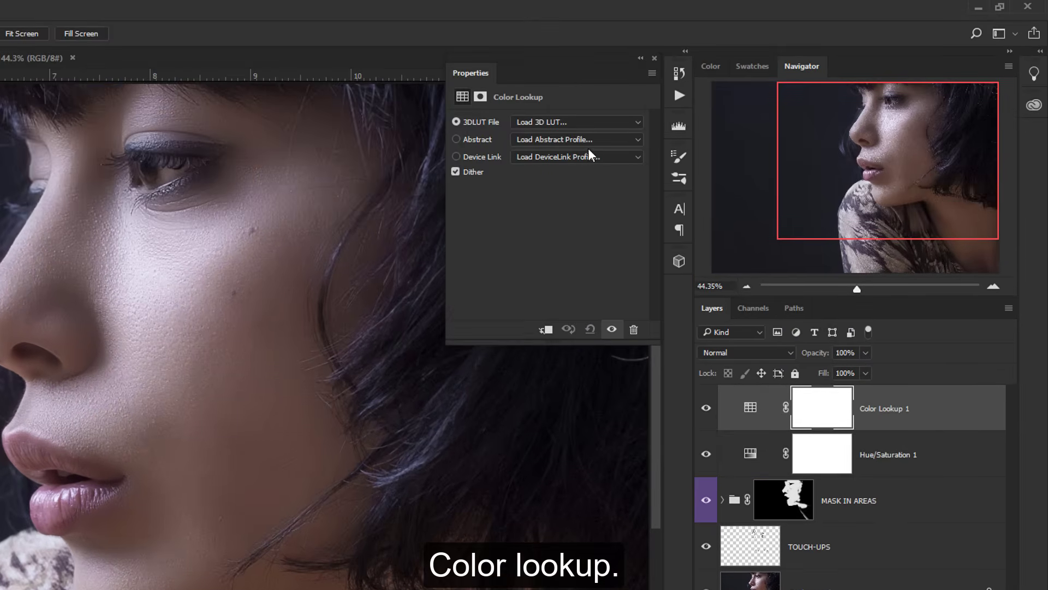
{"action": "left_click", "coordinate": [569, 121]}
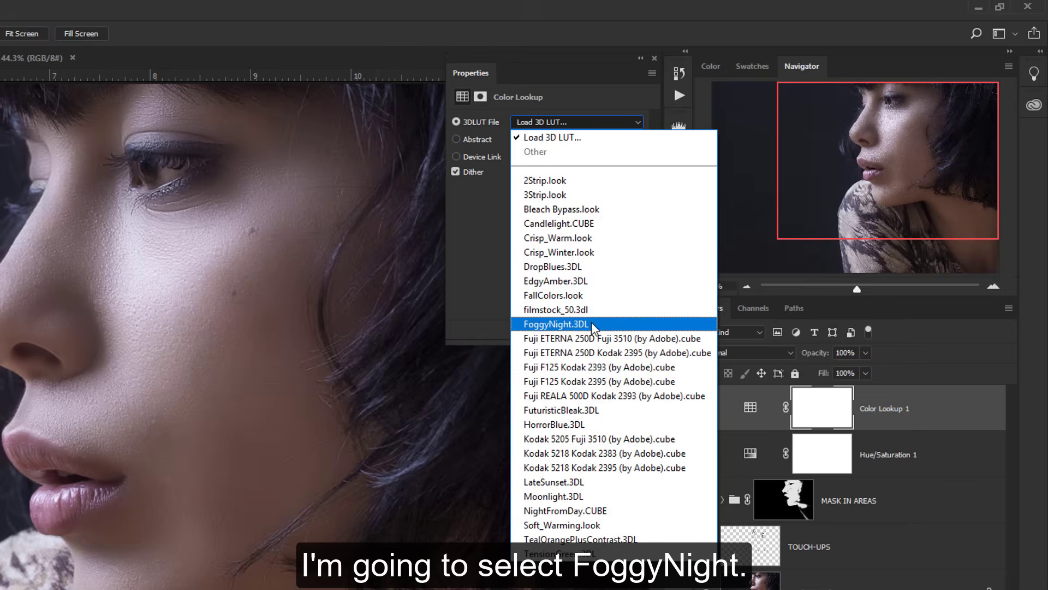
{"action": "left_click", "coordinate": [584, 323]}
{"action": "left_click_drag", "start_coordinate": [814, 353], "coordinate": [595, 350]}
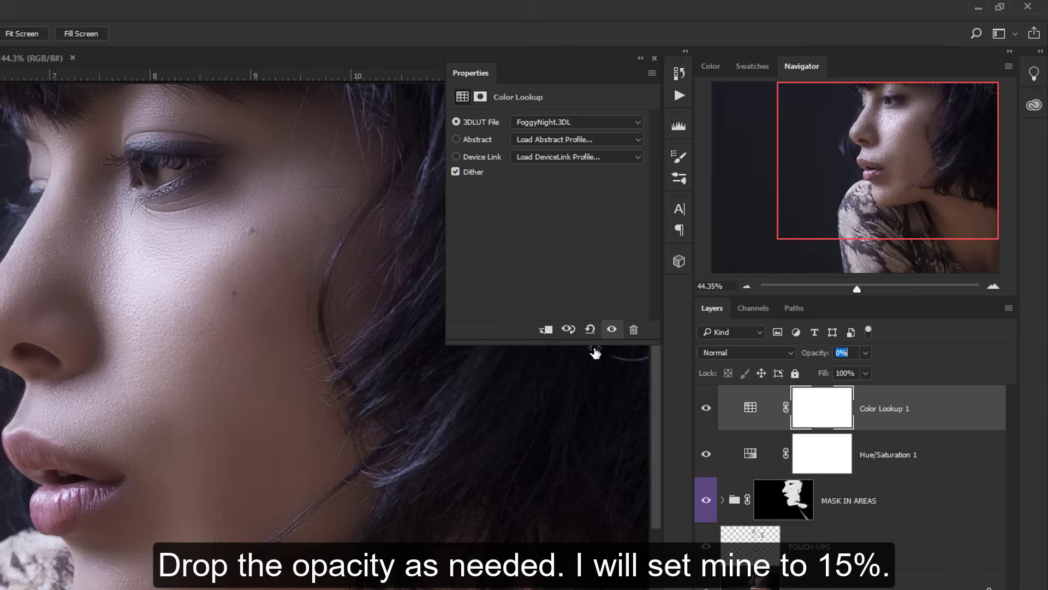
{"action": "left_click_drag", "start_coordinate": [831, 360], "coordinate": [836, 361]}
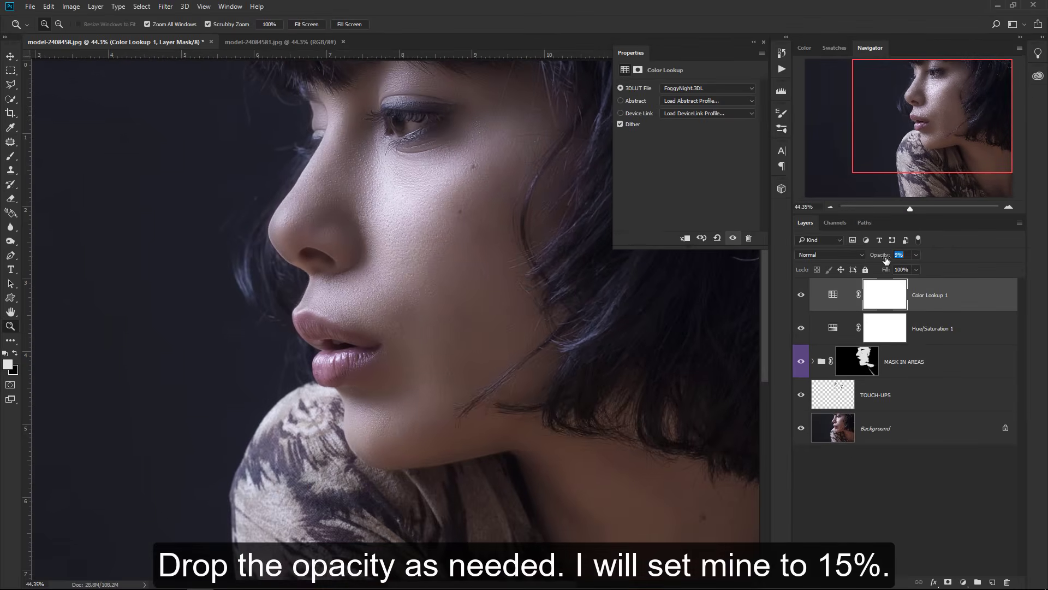